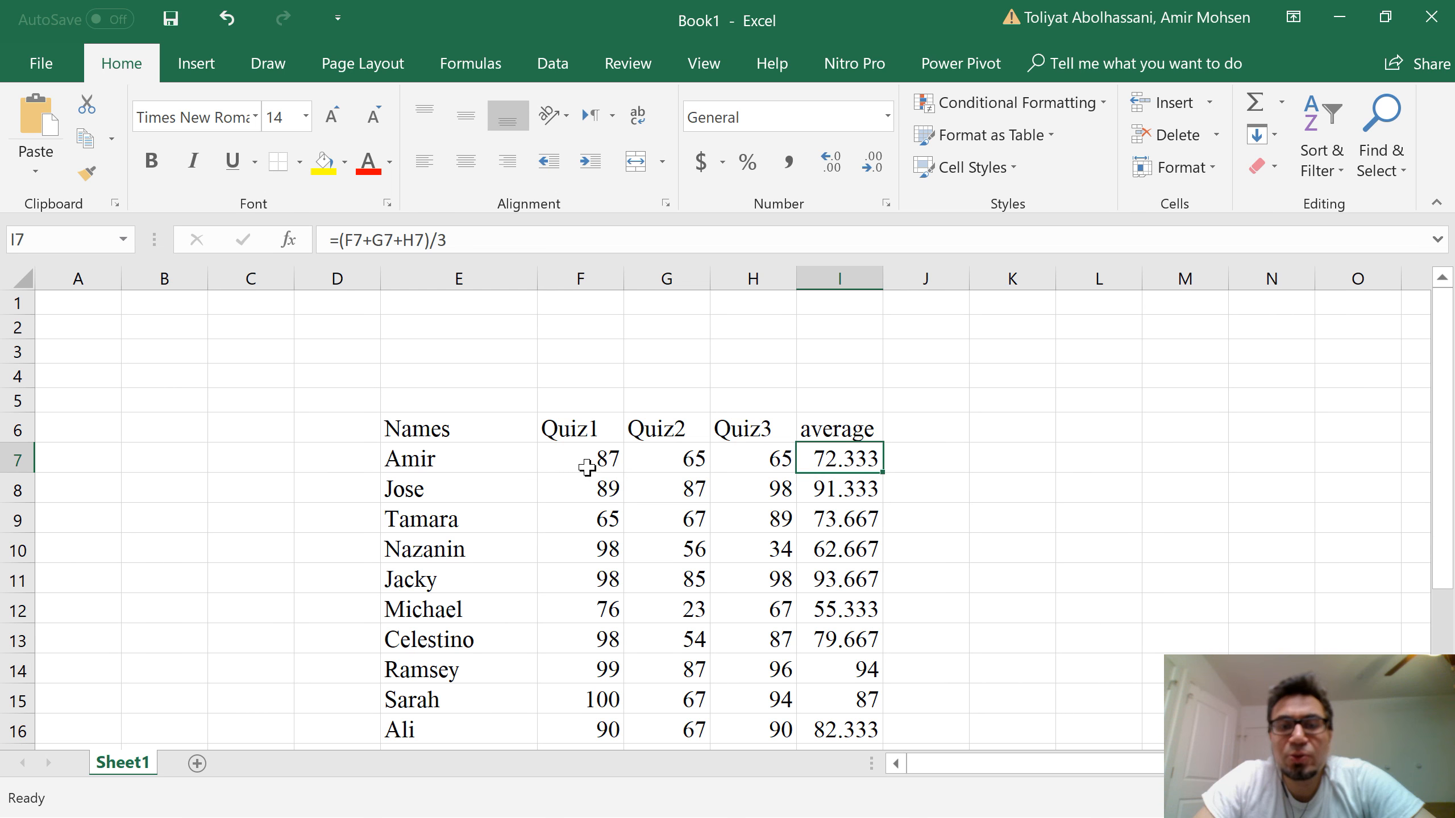
# Step: Examine the first student's three quiz scores and the quick calculation functions available for cell J7
pyautogui.click(578, 457)
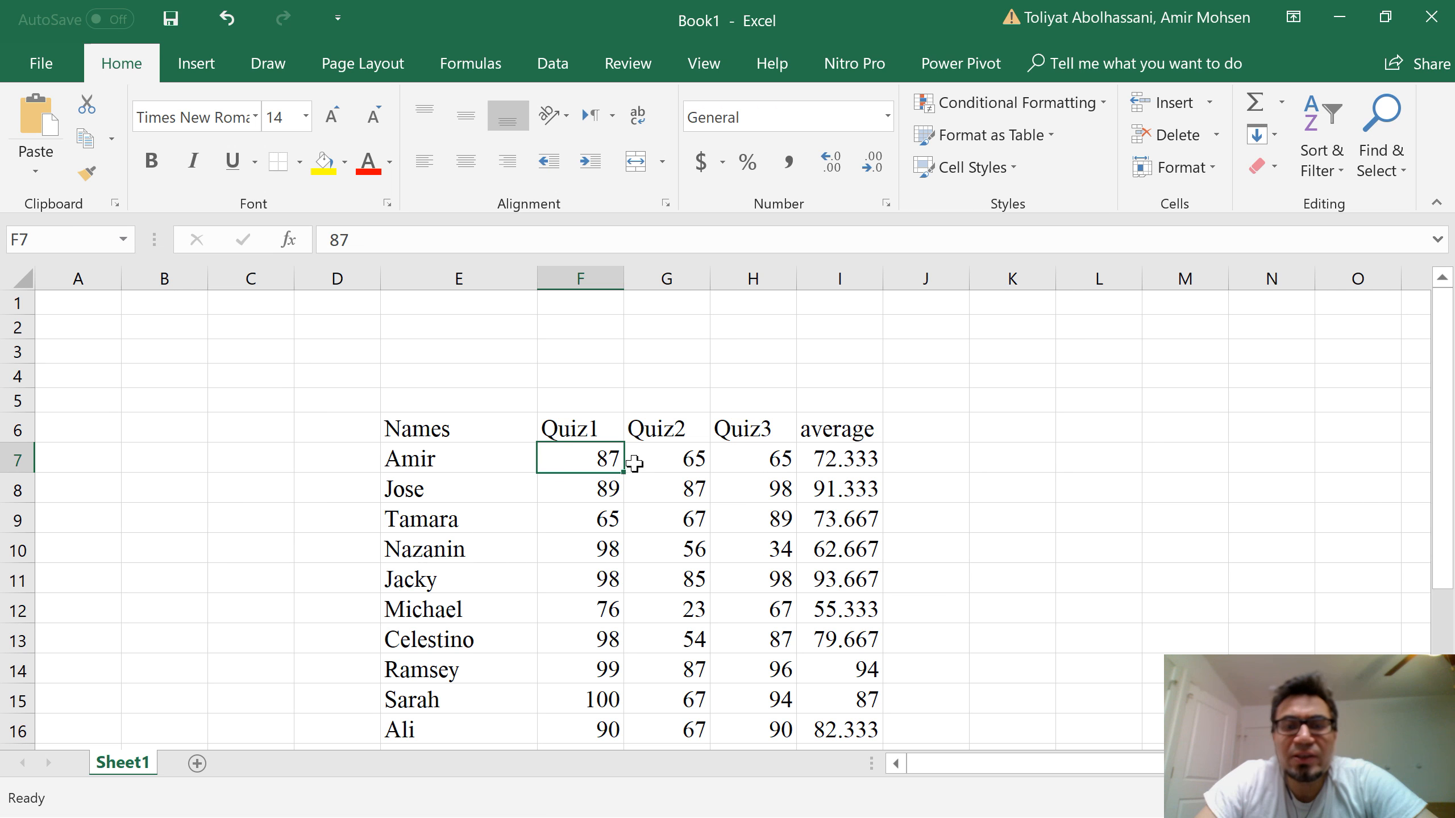
pyautogui.click(662, 457)
pyautogui.click(740, 458)
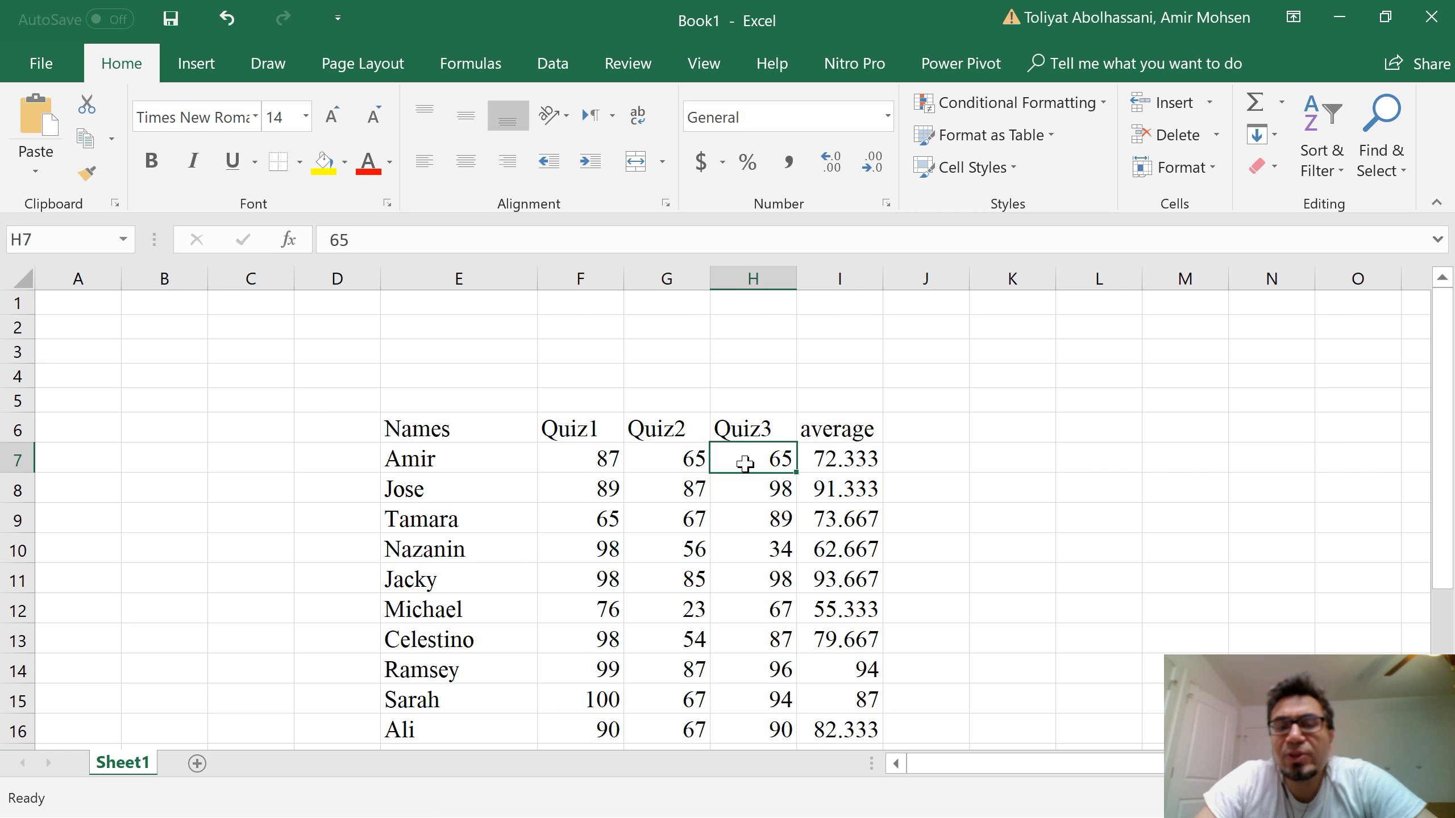
pyautogui.click(551, 461)
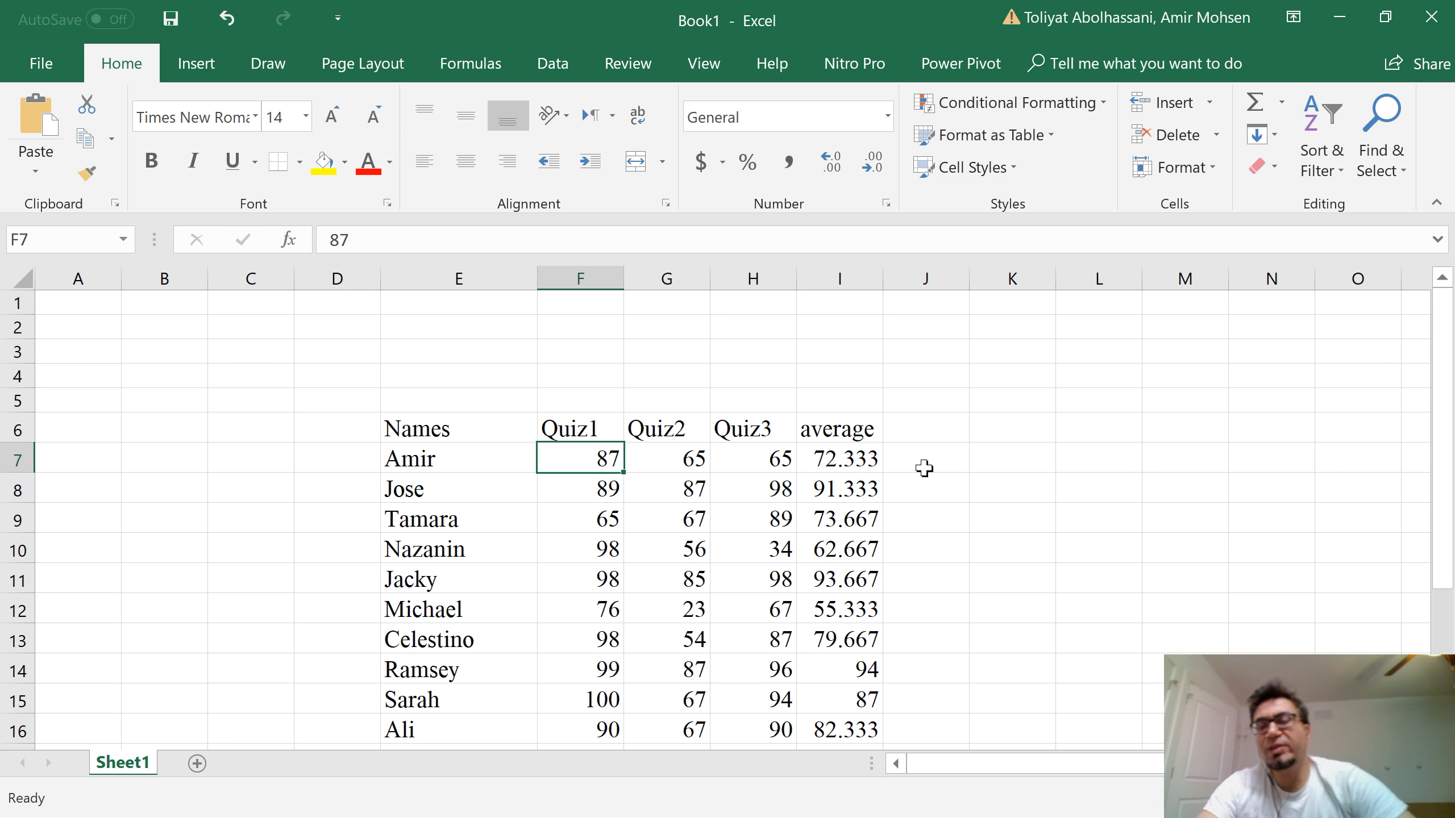
pyautogui.click(895, 459)
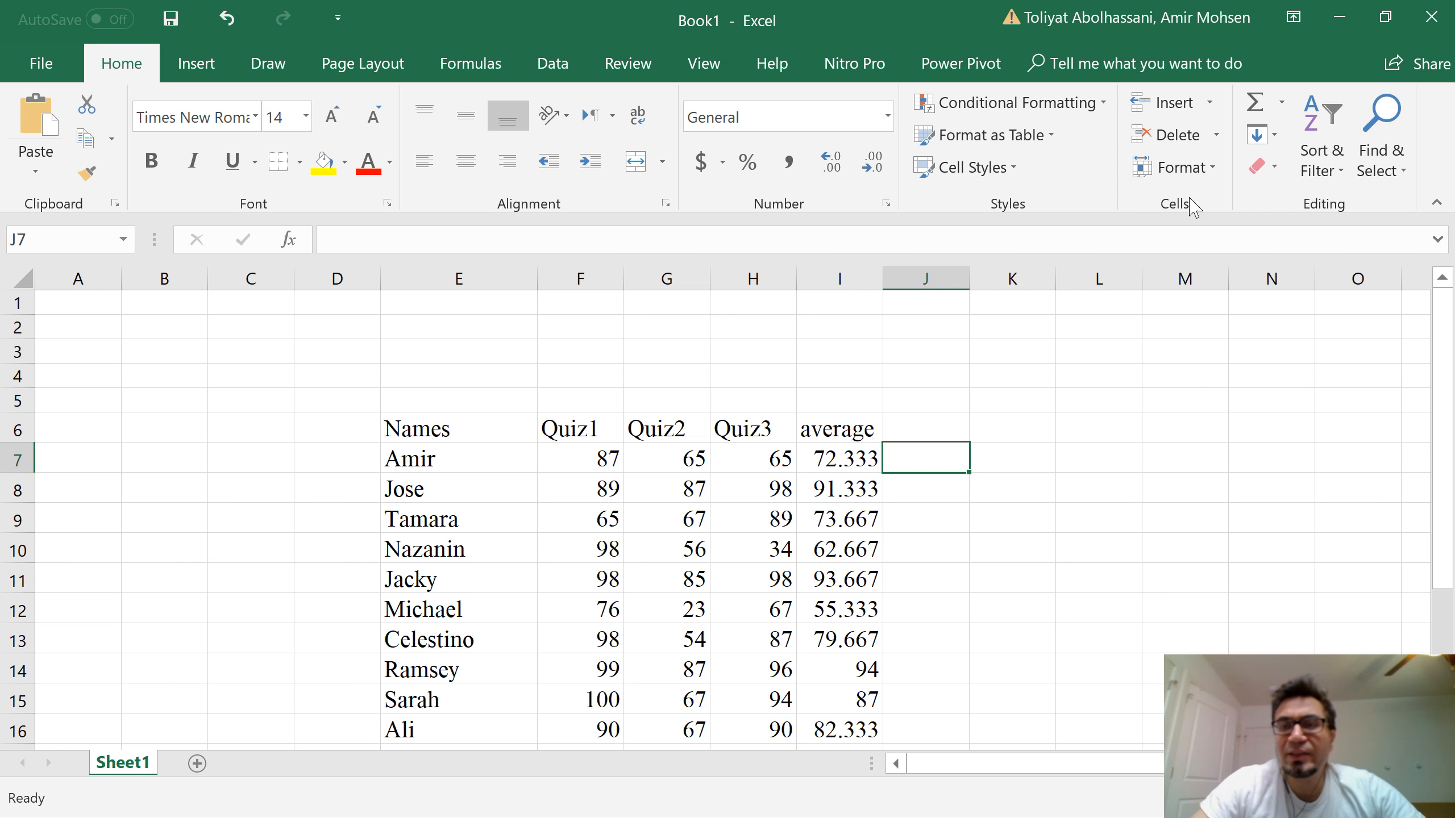
pyautogui.click(1282, 104)
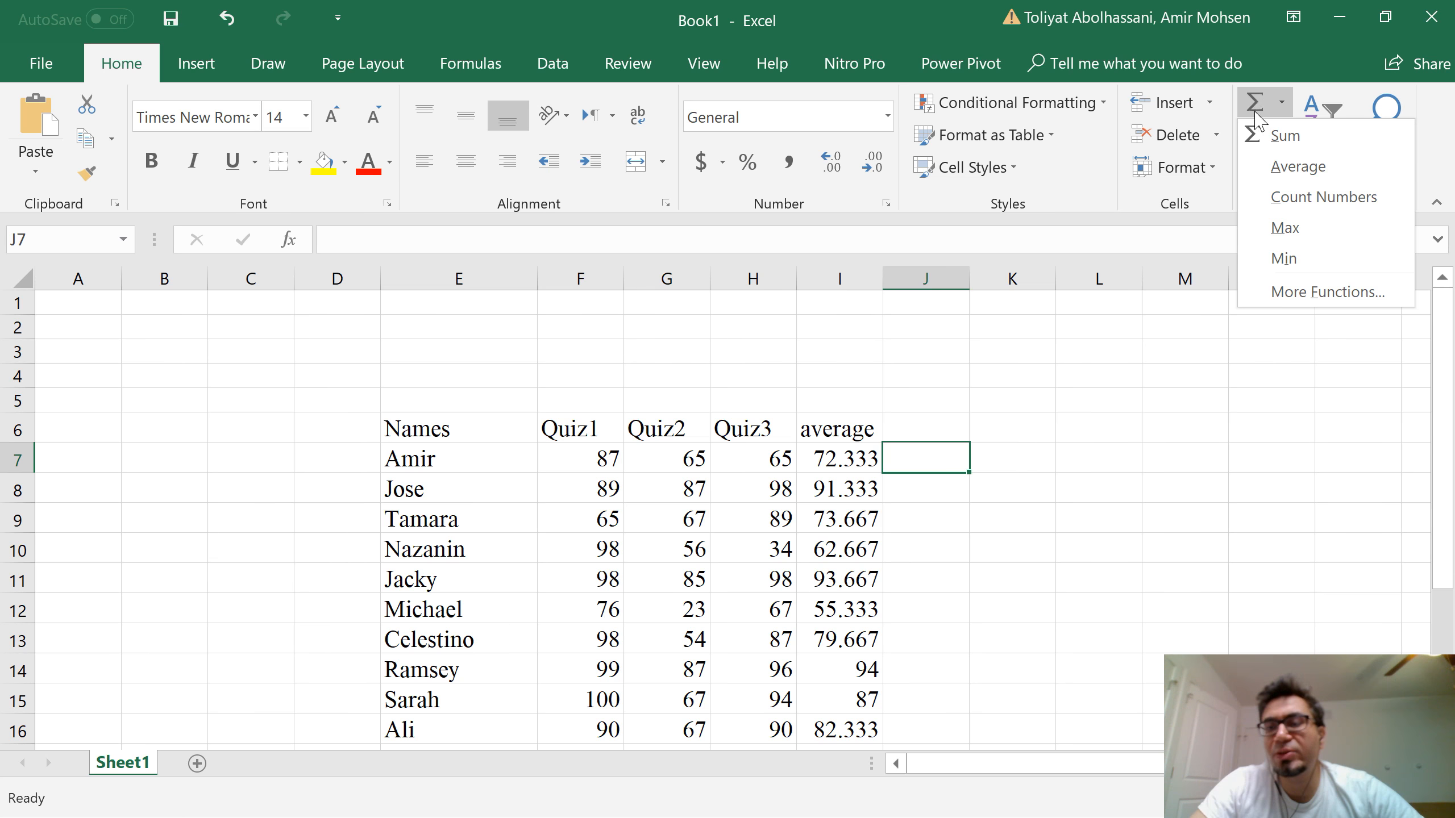
pyautogui.click(1285, 105)
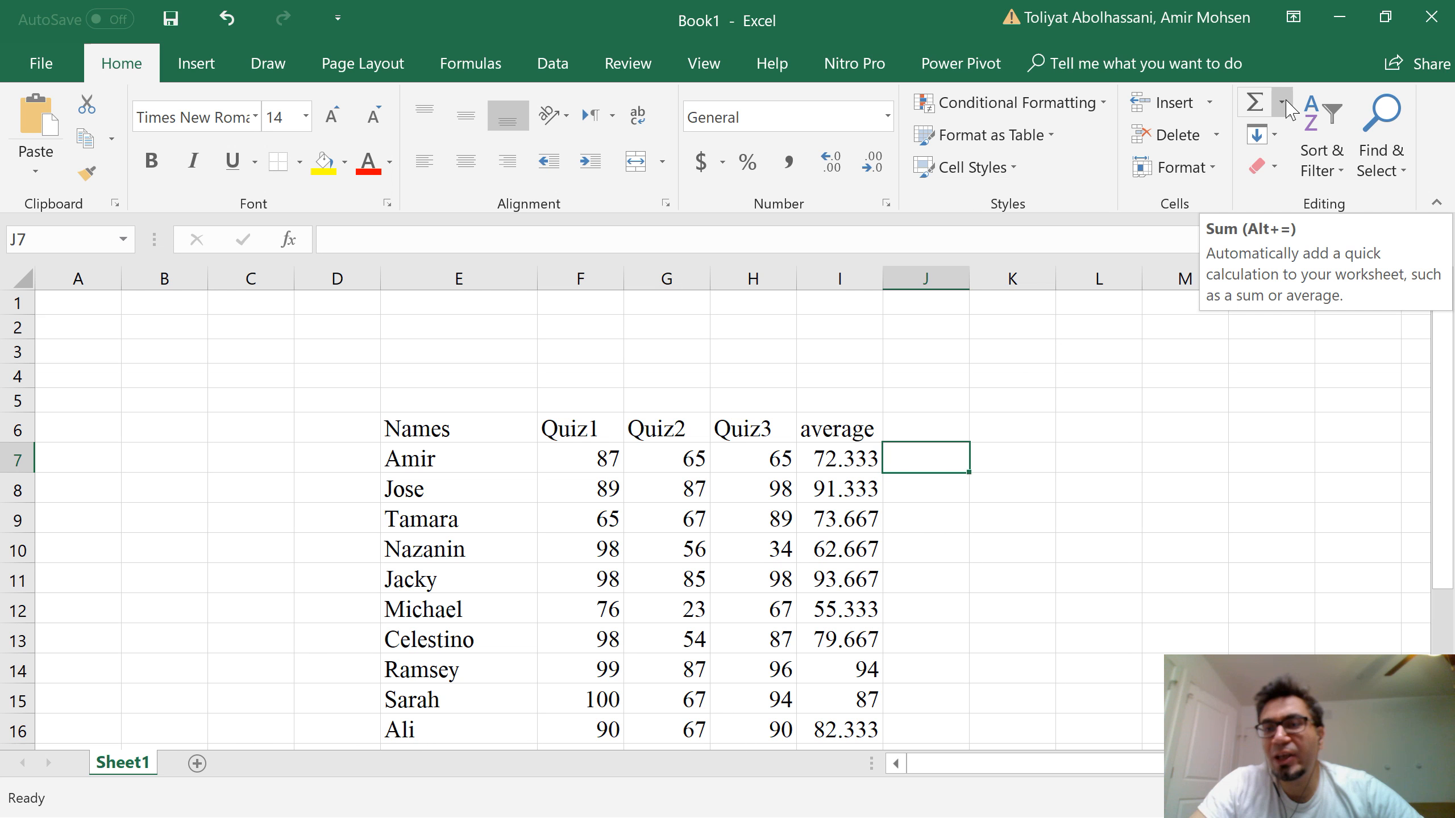
pyautogui.click(1283, 104)
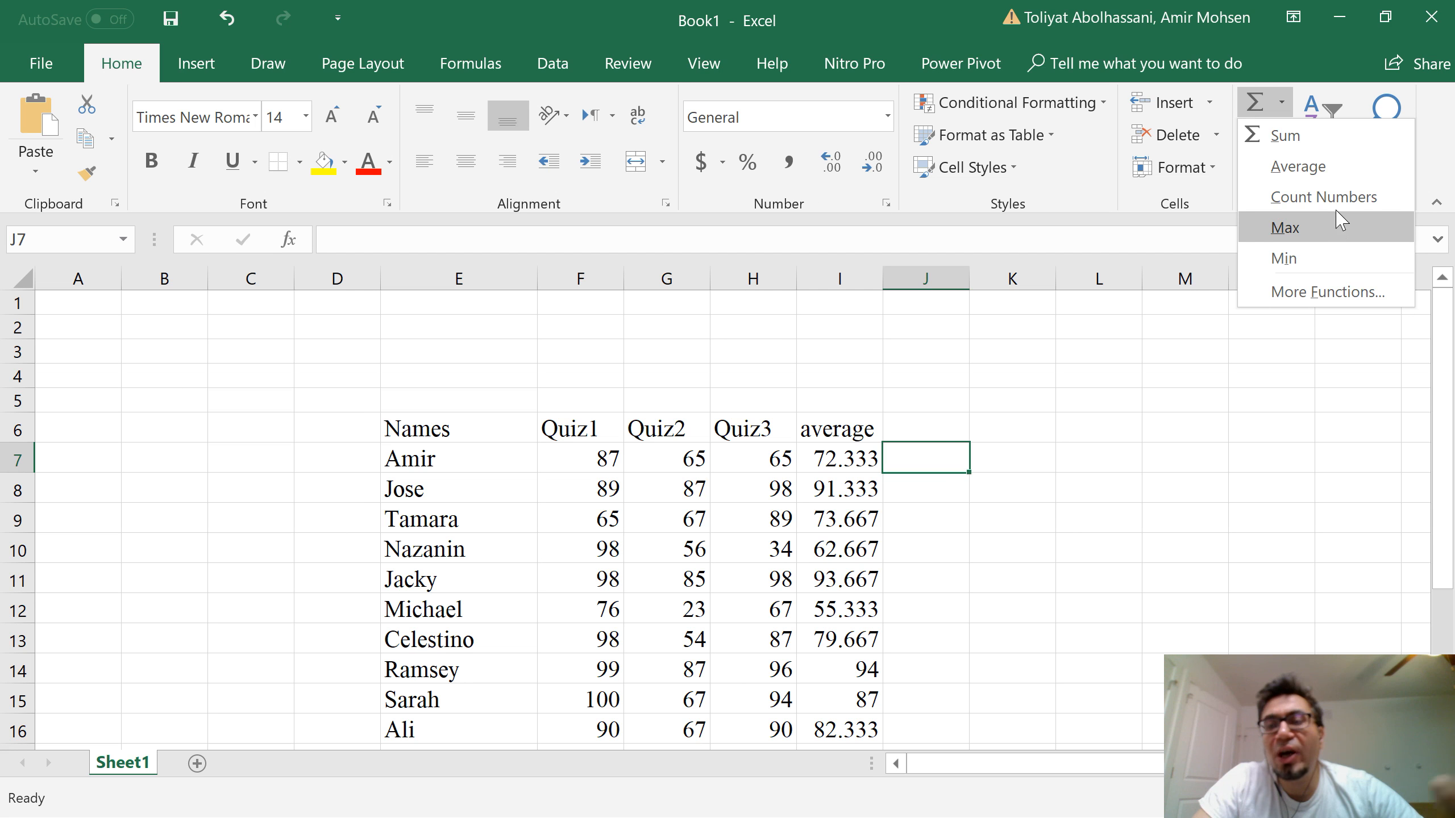
# Step: Review the quiz score table from the header row to the last student, and recheck the quick functions offered for cell J7
pyautogui.scroll(-2, 744, 453)
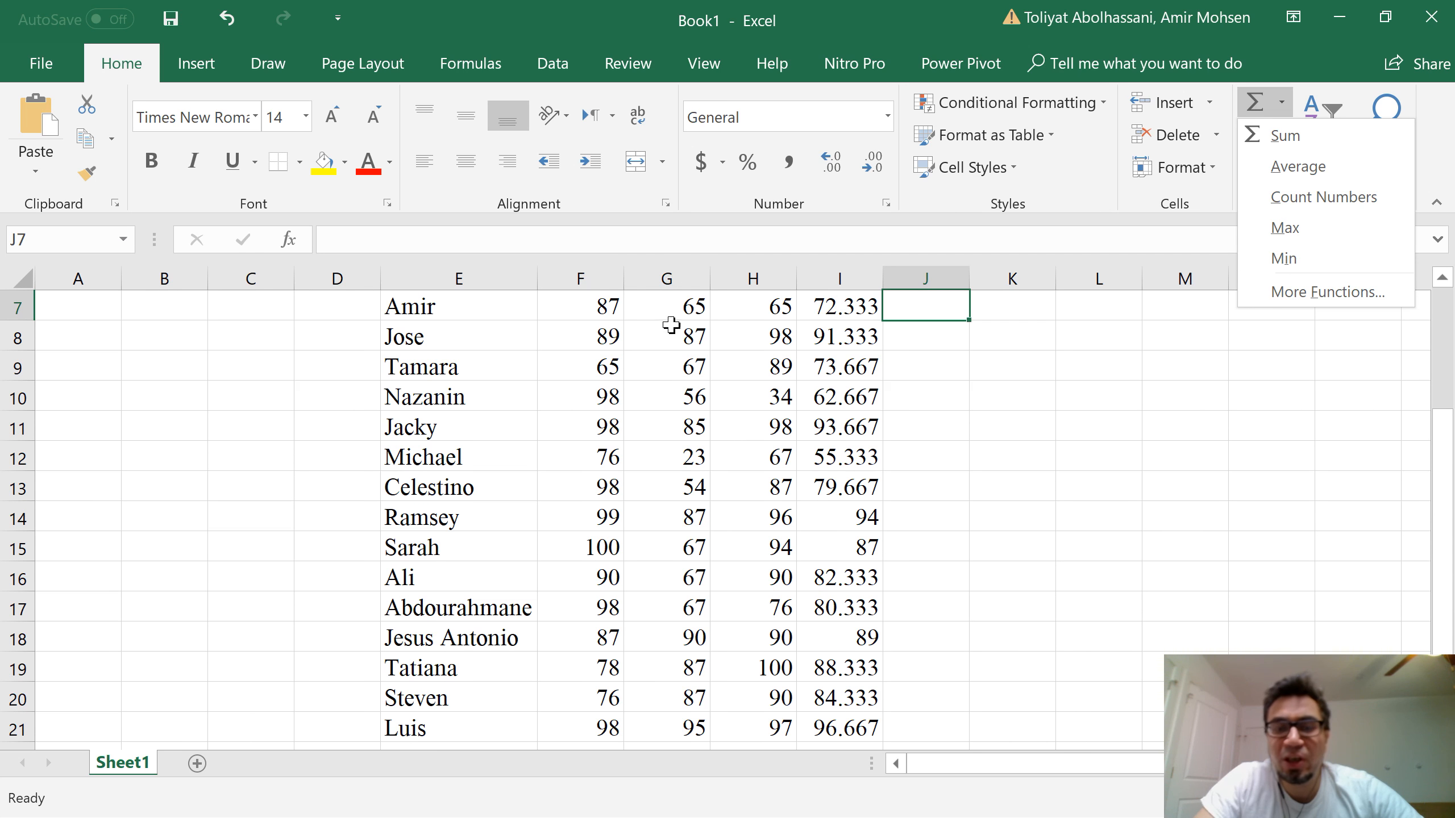
pyautogui.scroll(1, 657, 571)
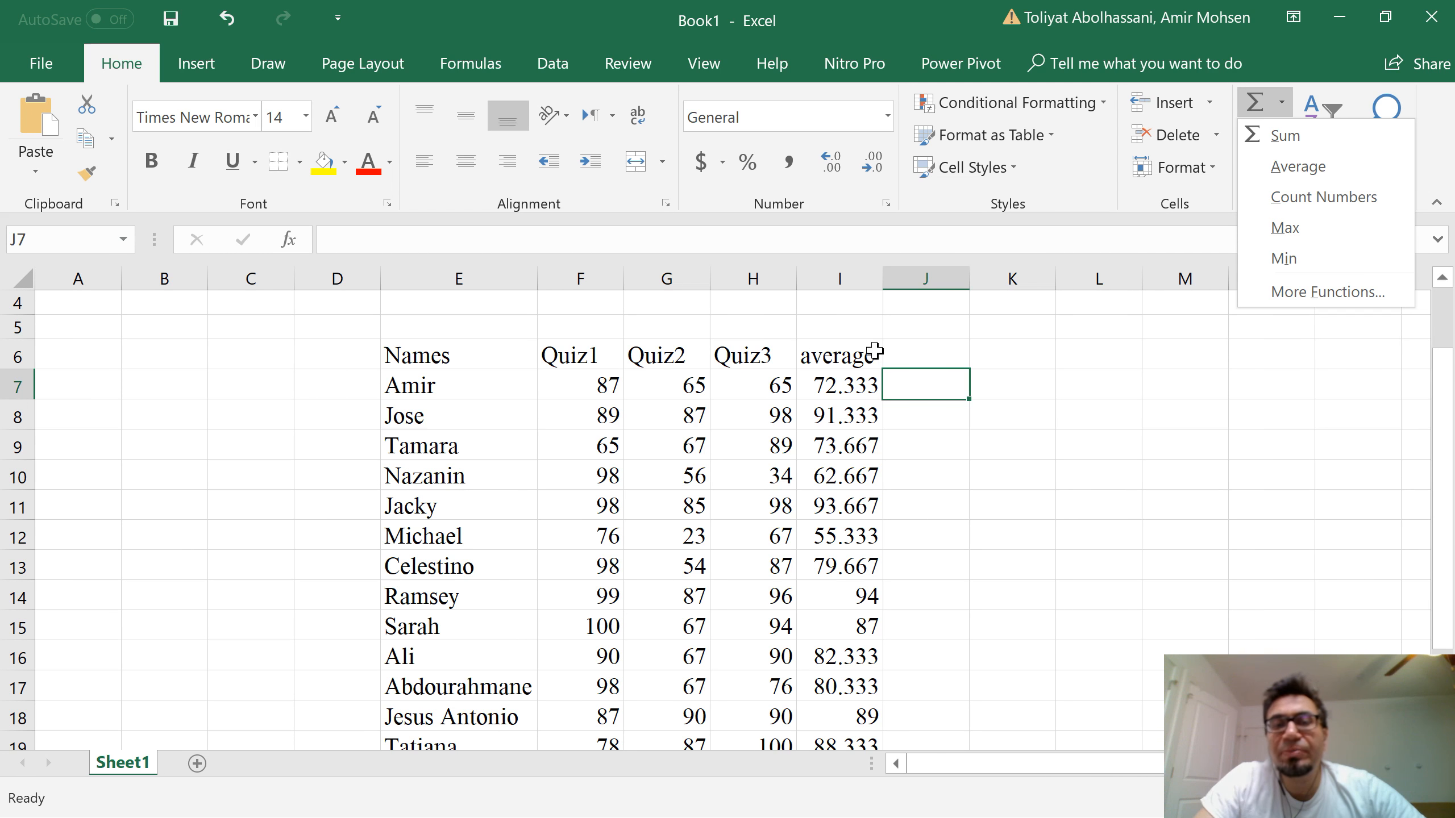
pyautogui.scroll(-1, 651, 435)
pyautogui.scroll(1, 650, 435)
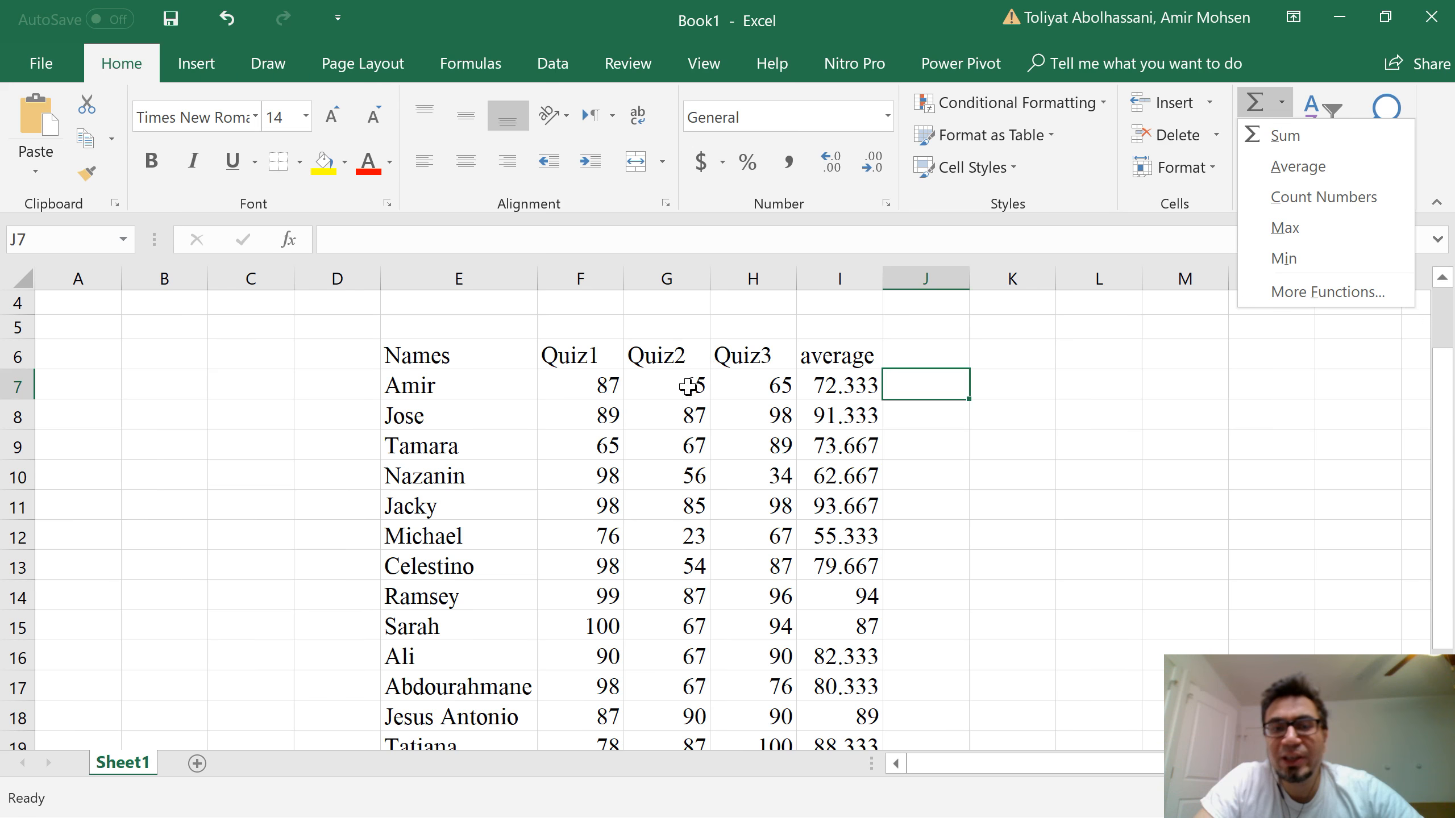
pyautogui.scroll(-1, 681, 395)
pyautogui.scroll(1, 673, 344)
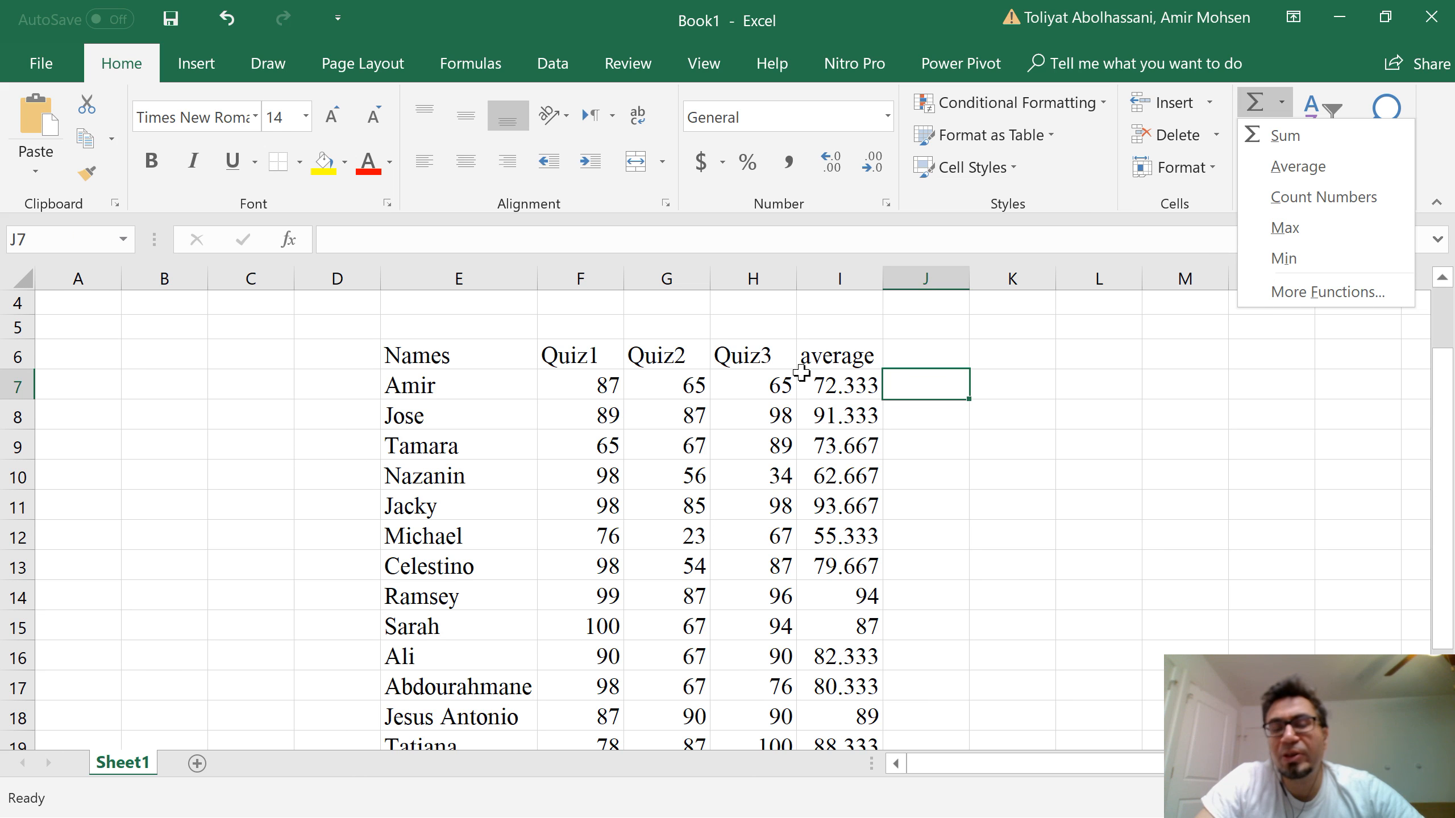
pyautogui.scroll(-2, 768, 441)
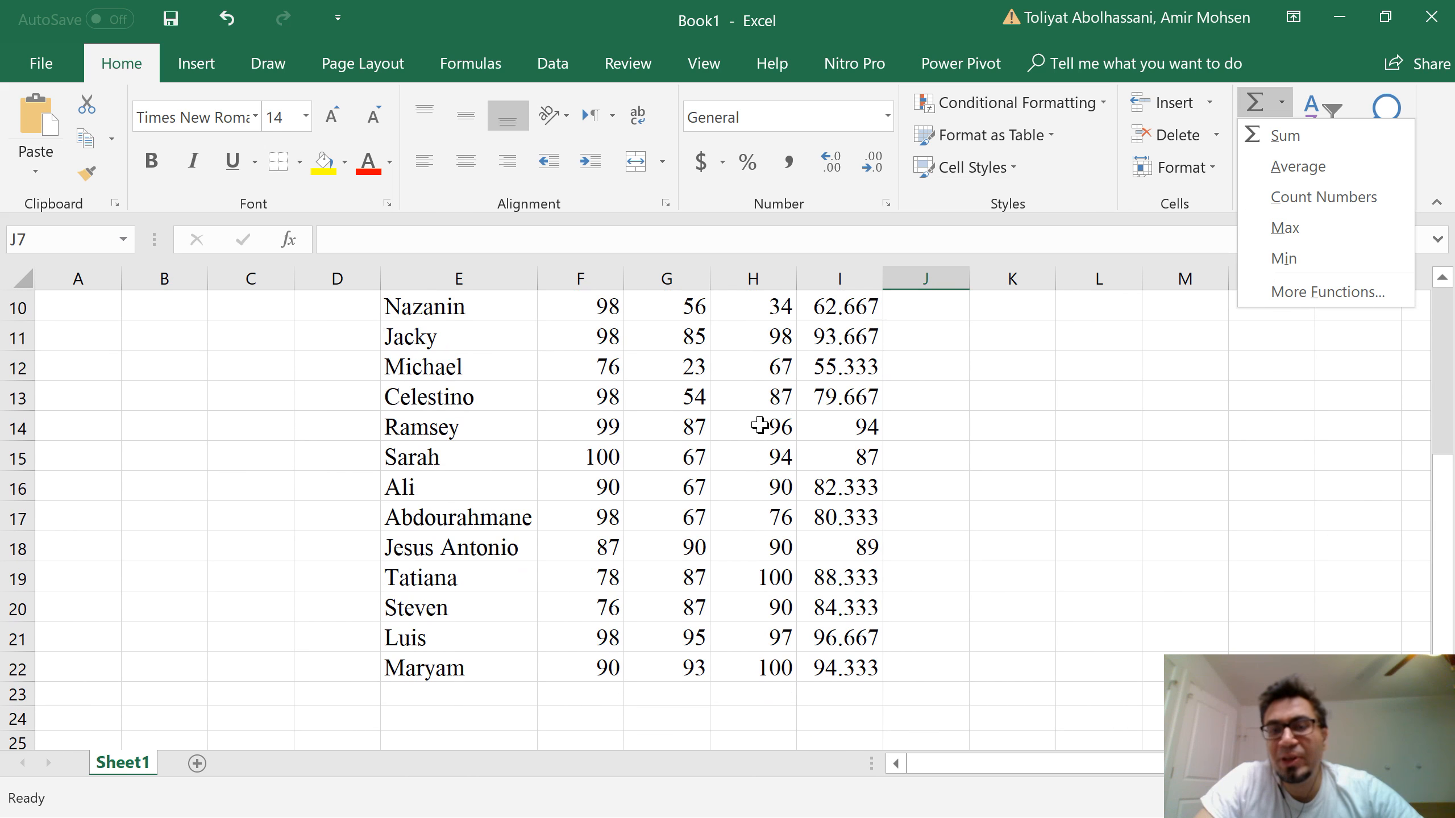
pyautogui.scroll(2, 819, 482)
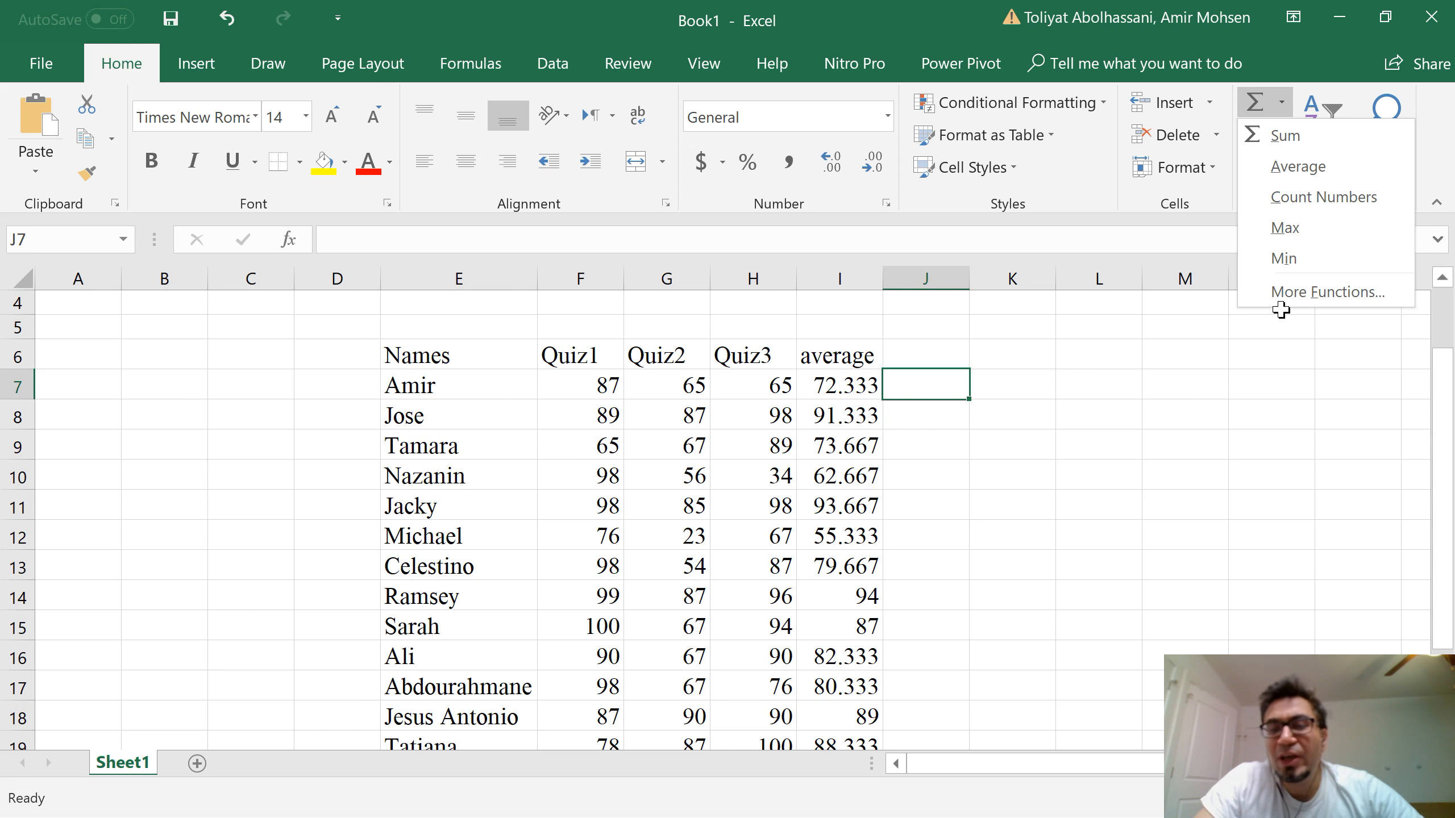
pyautogui.click(938, 387)
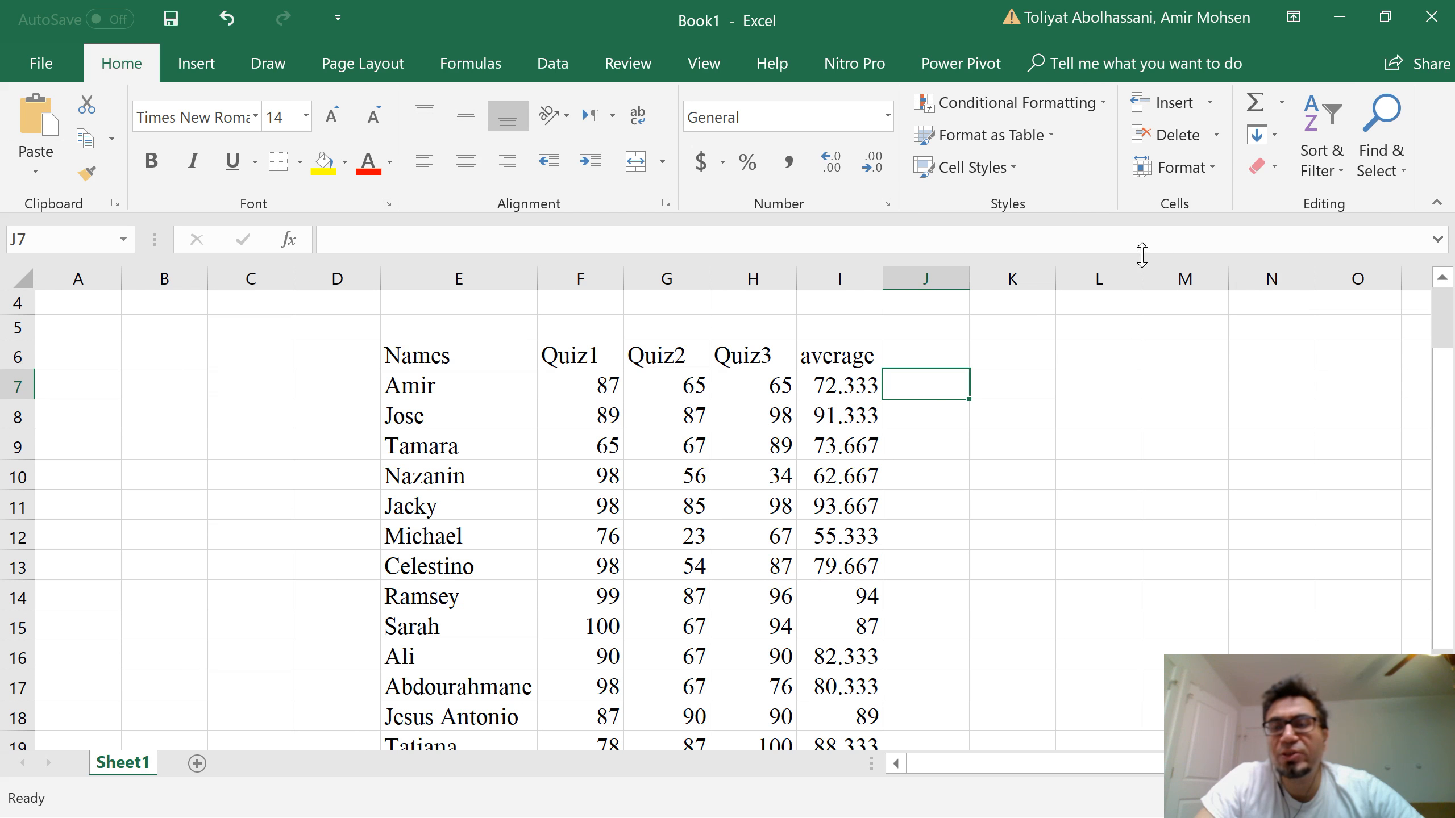
pyautogui.click(1281, 102)
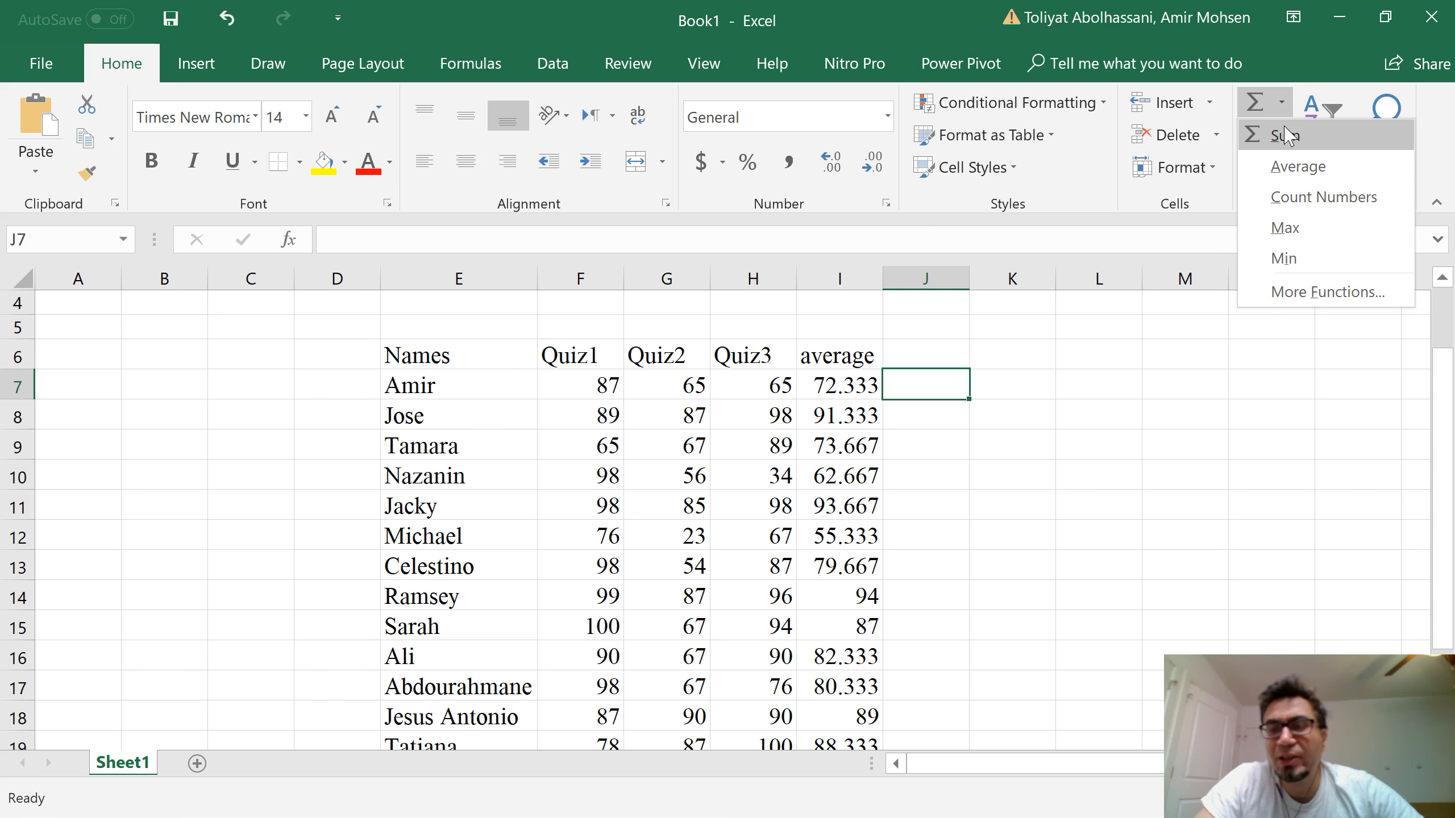
# Step: Enter the formula =AVERAGE(F7;G7;H7) in cell J7 to average the first student's three quiz scores
pyautogui.click(924, 377)
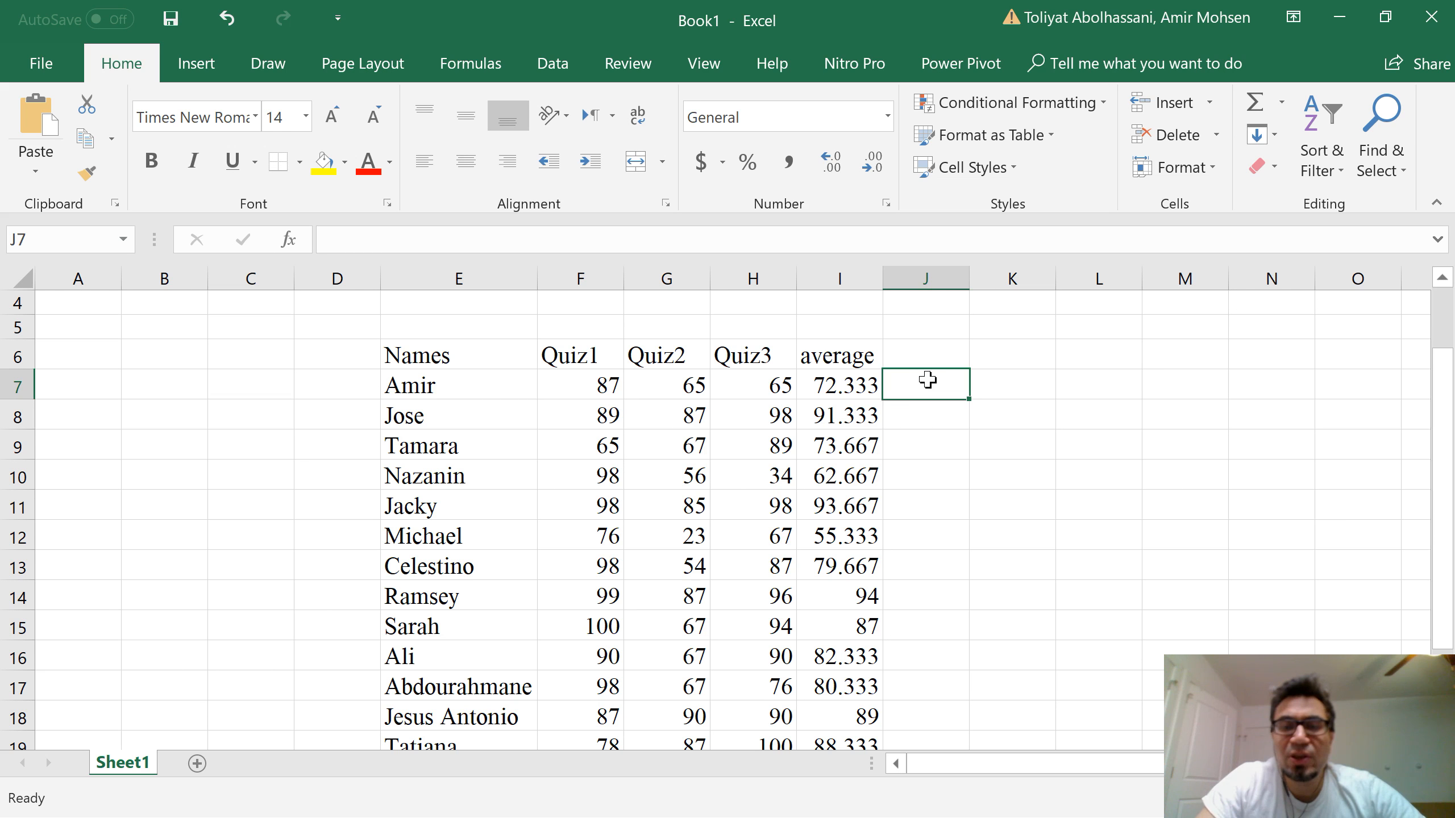
pyautogui.write('=')
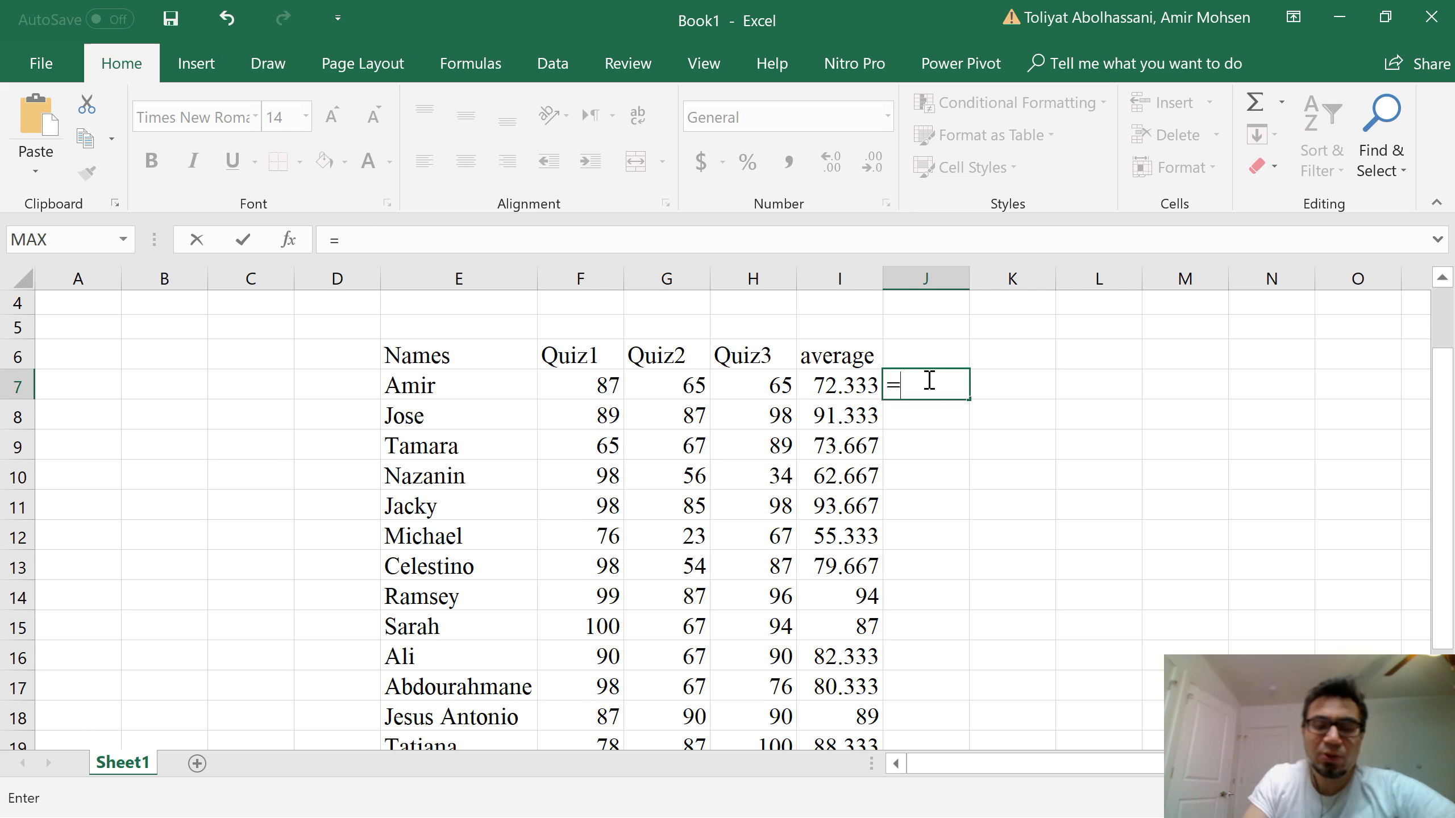
pyautogui.write('averag')
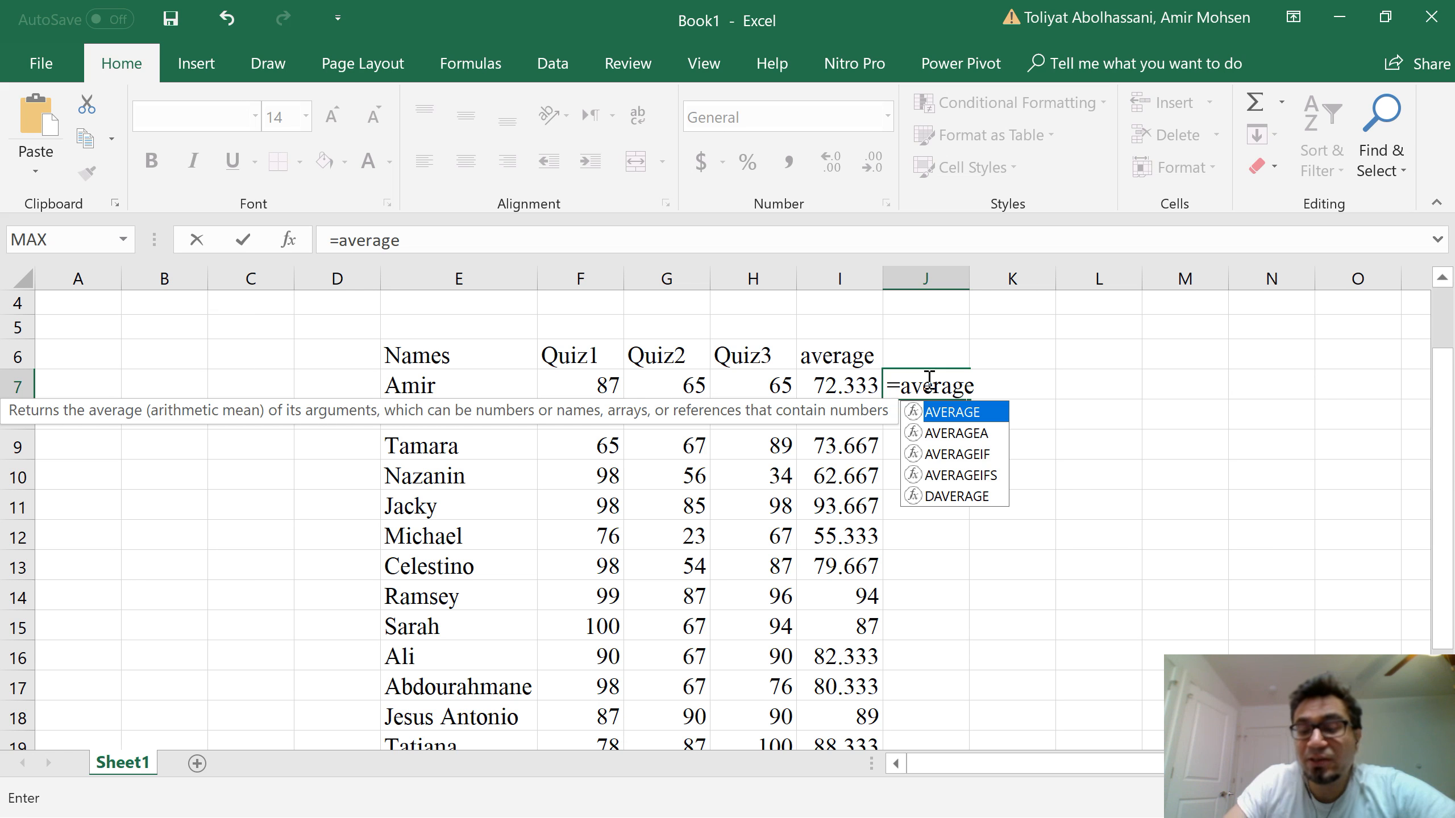
pyautogui.write('e(')
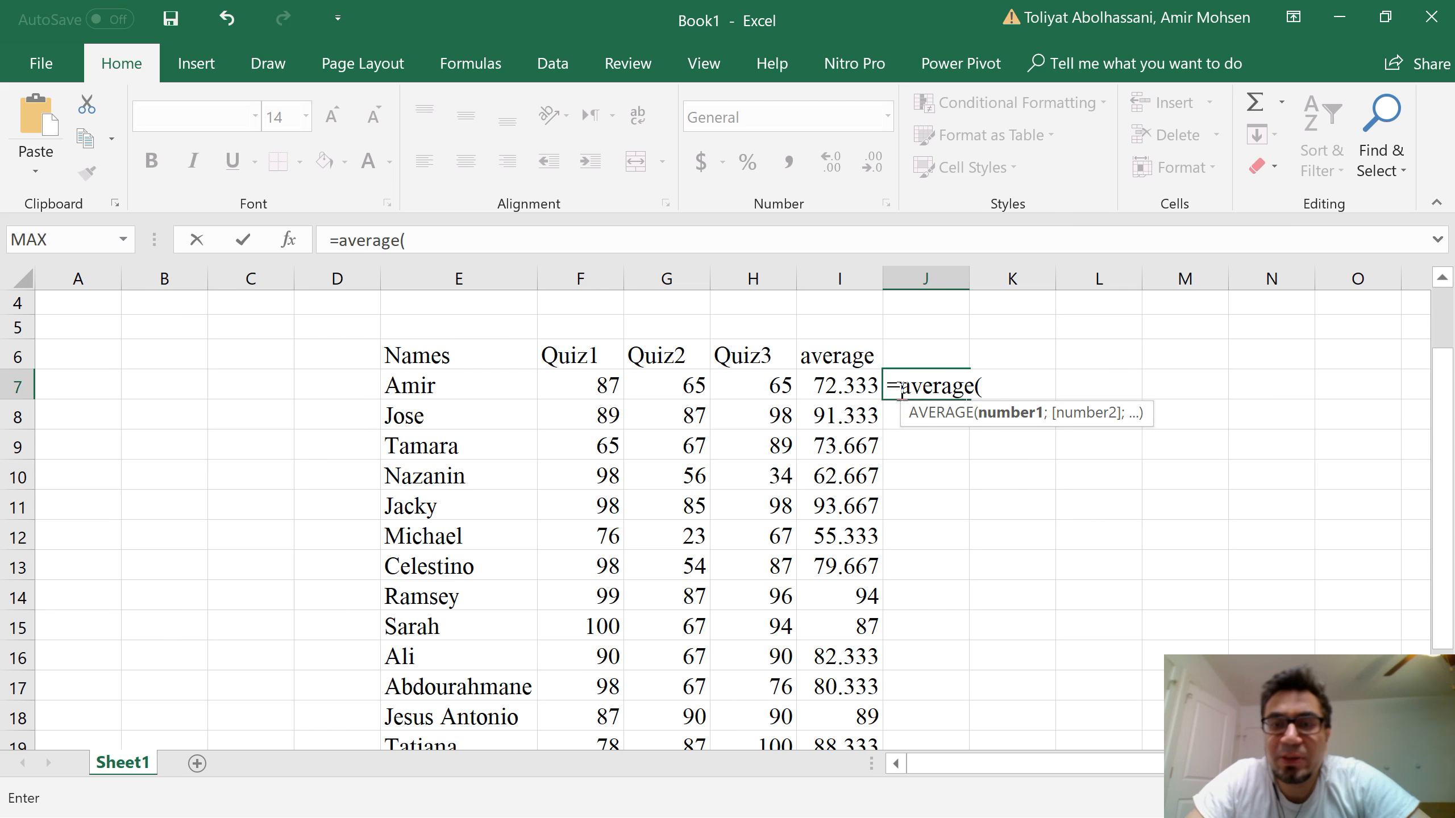
pyautogui.click(589, 385)
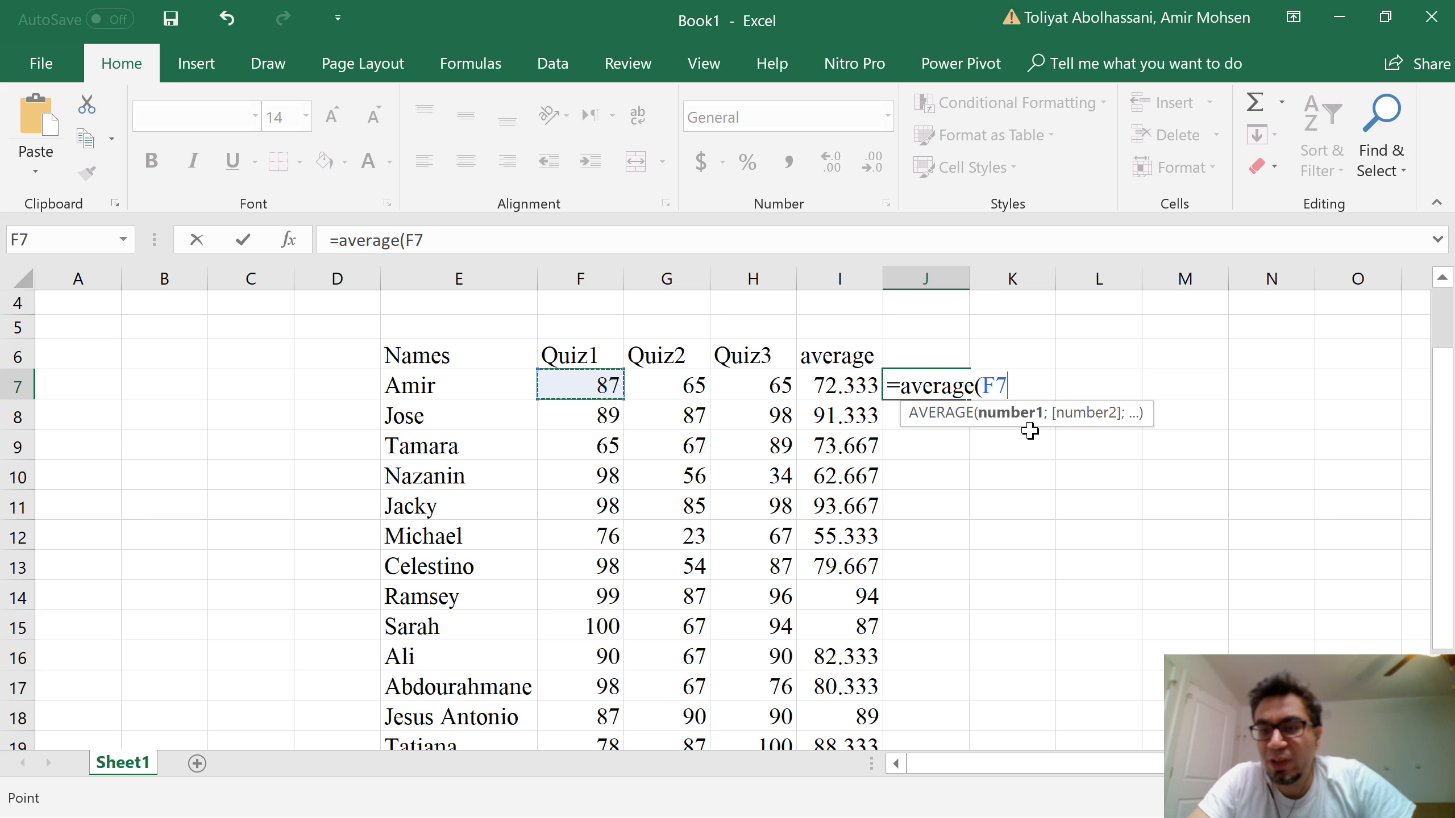
pyautogui.write(';')
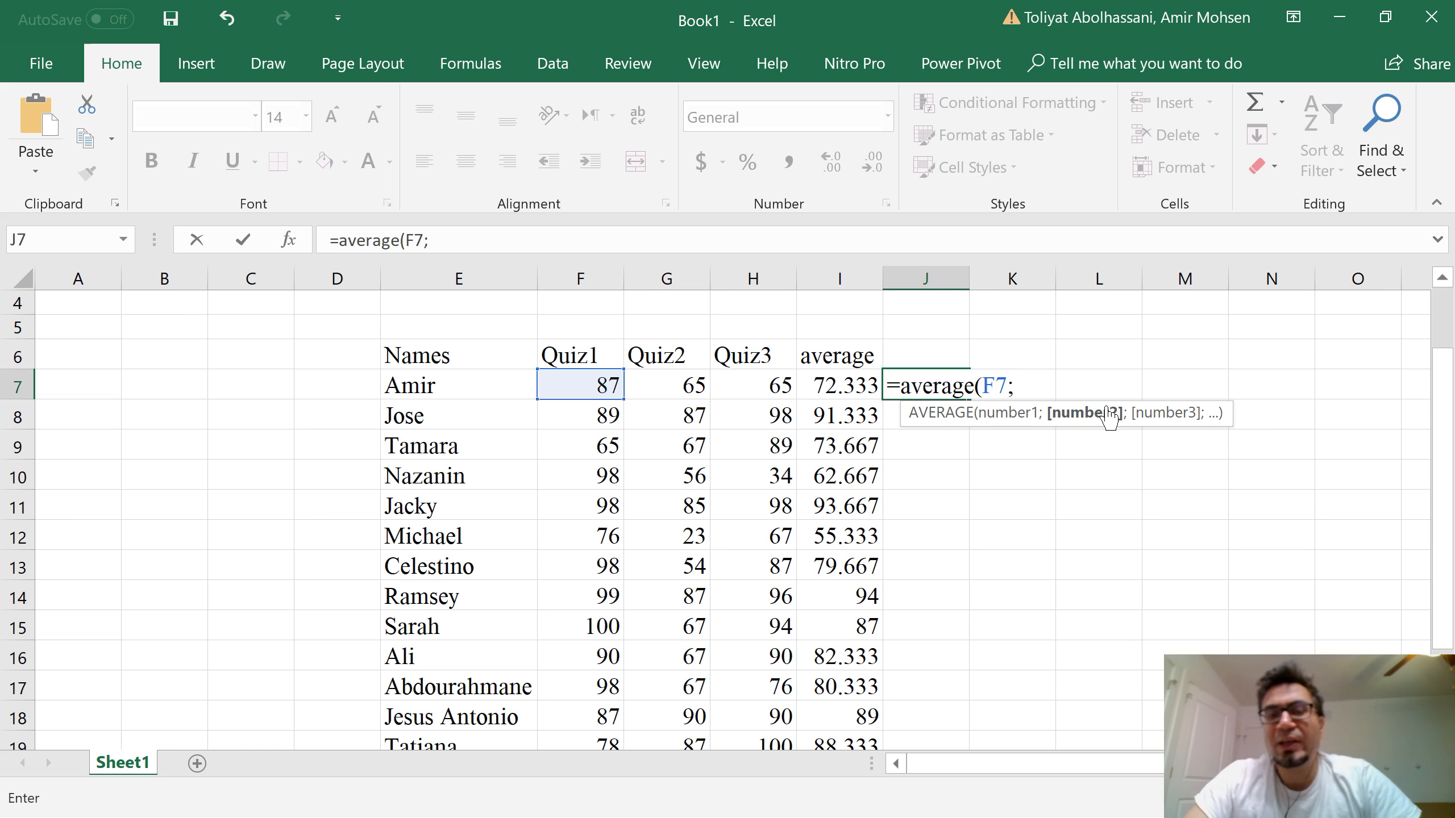
pyautogui.click(673, 387)
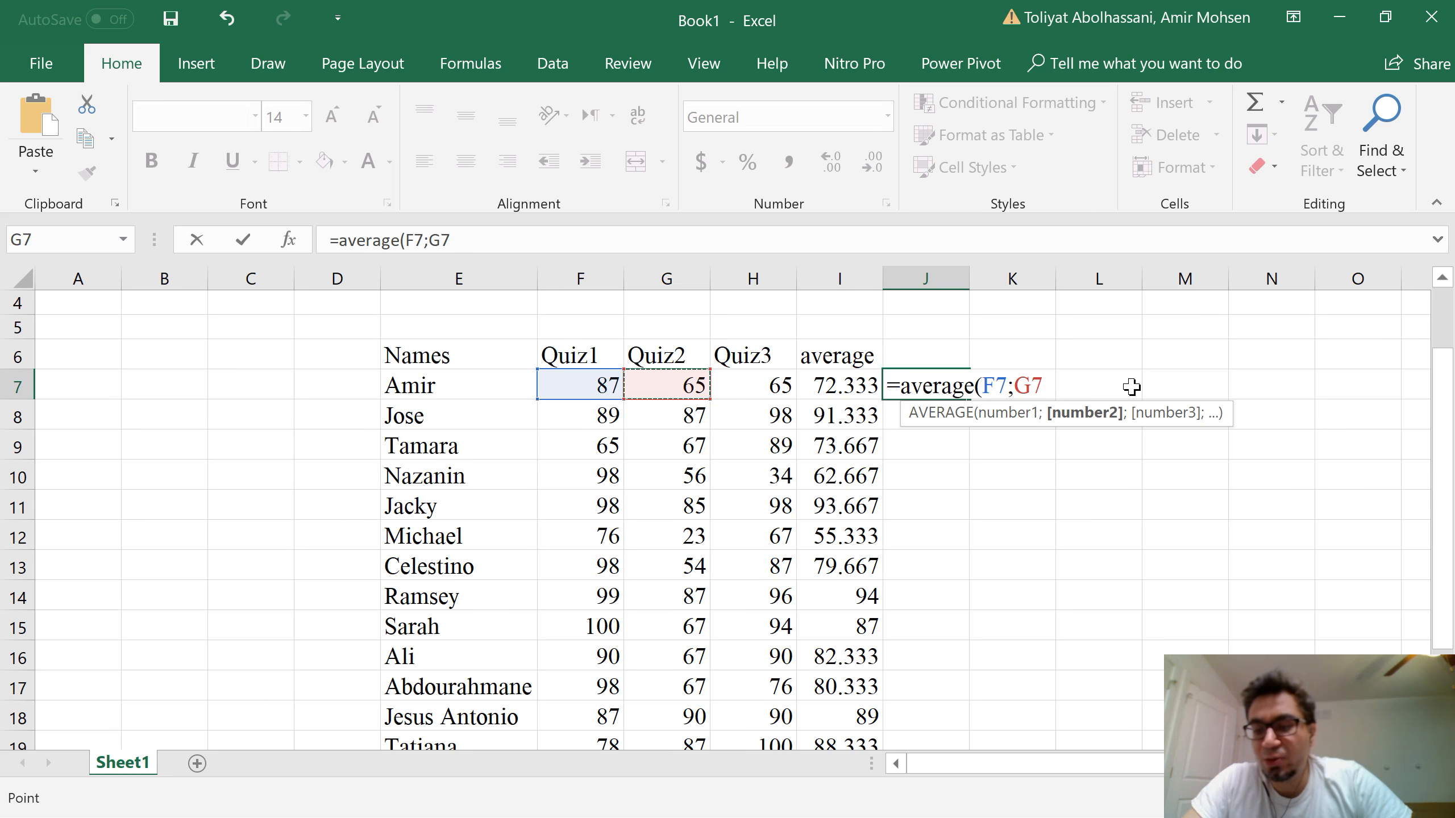
pyautogui.write(';')
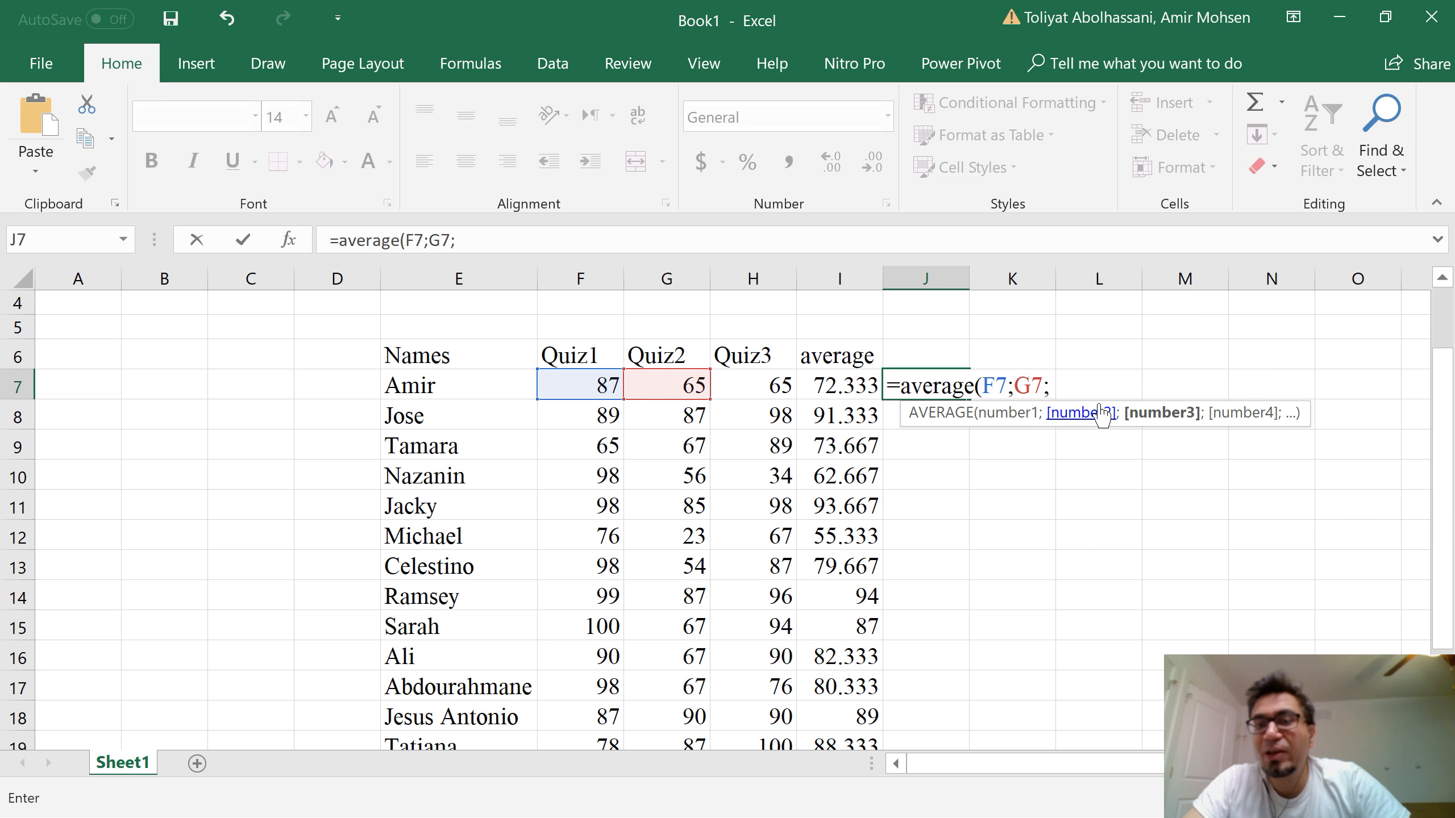
pyautogui.click(743, 384)
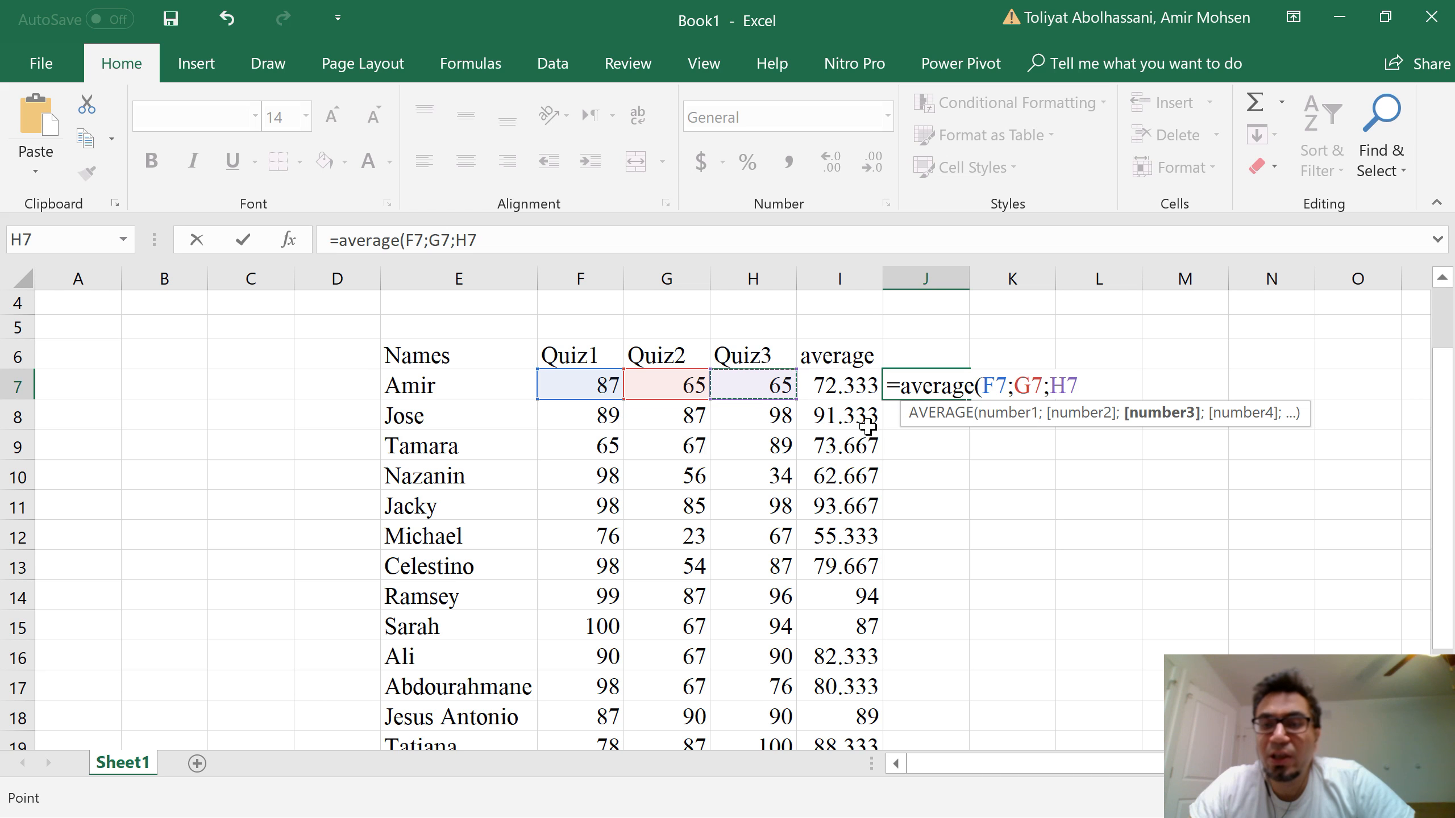
pyautogui.write(')')
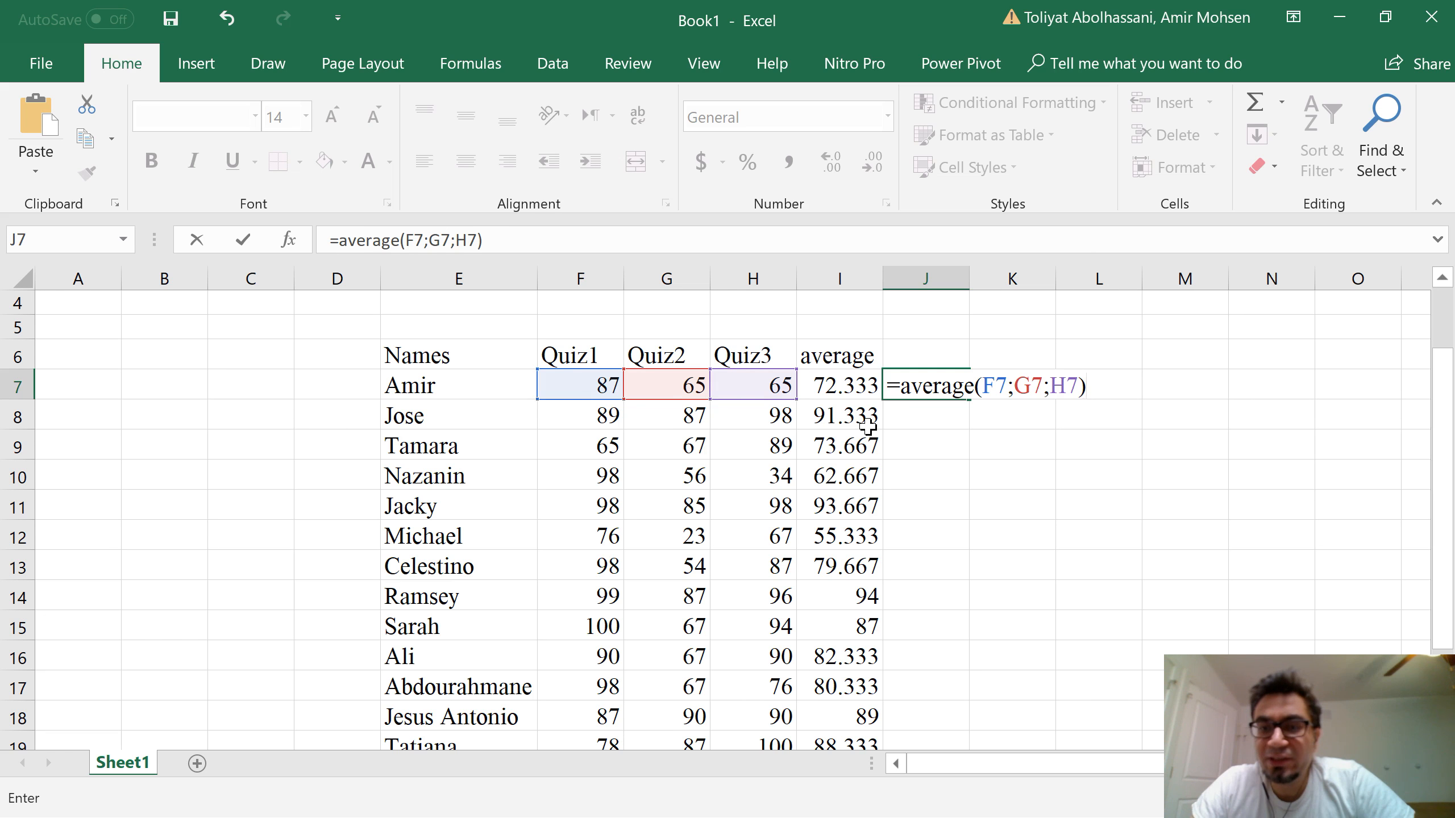
pyautogui.press('Return')
# Step: Fill the AVERAGE formula from J7 down through J22 for all the remaining students
pyautogui.click(894, 381)
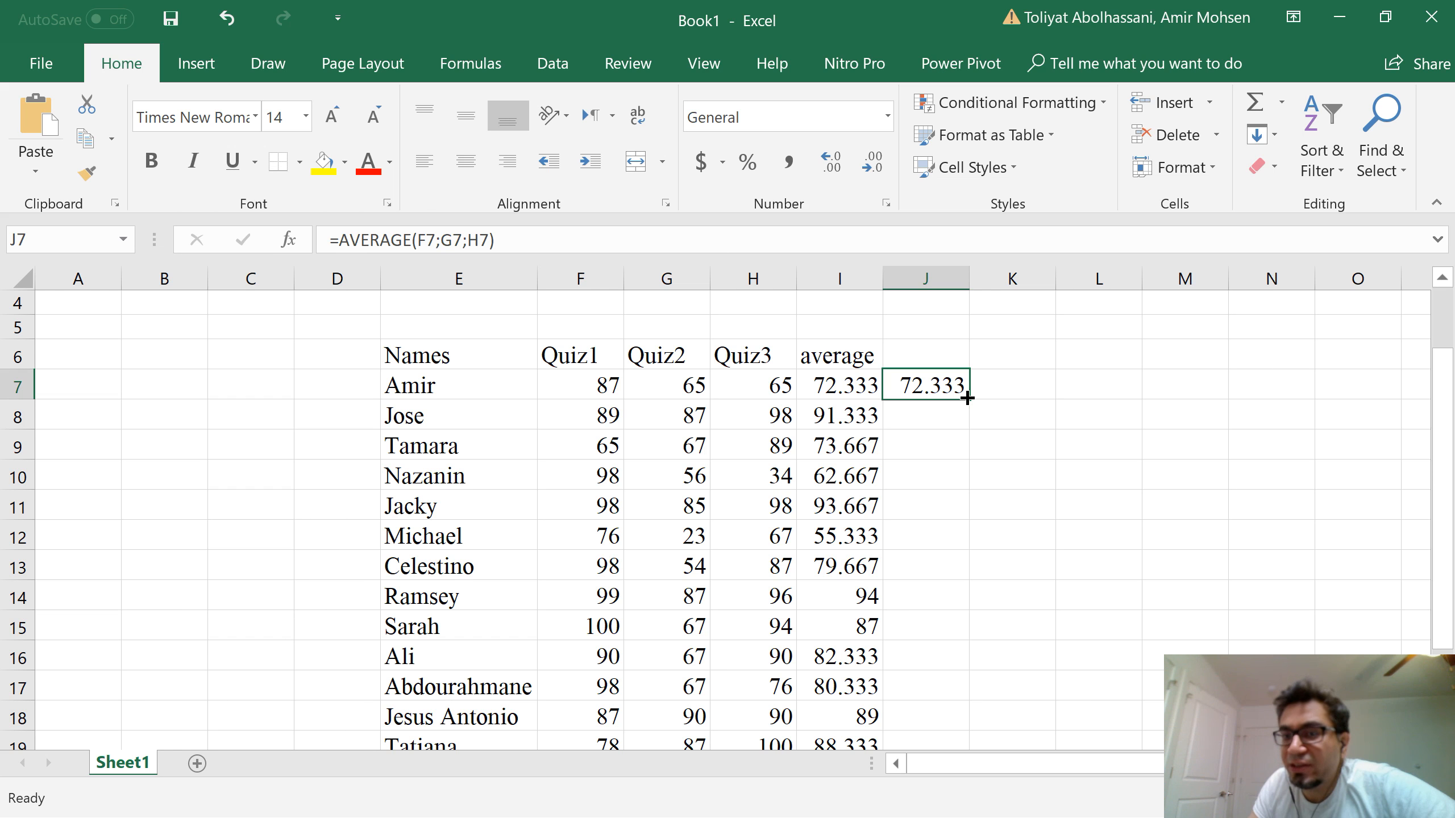
pyautogui.moveTo(966, 398); pyautogui.dragTo(966, 398)
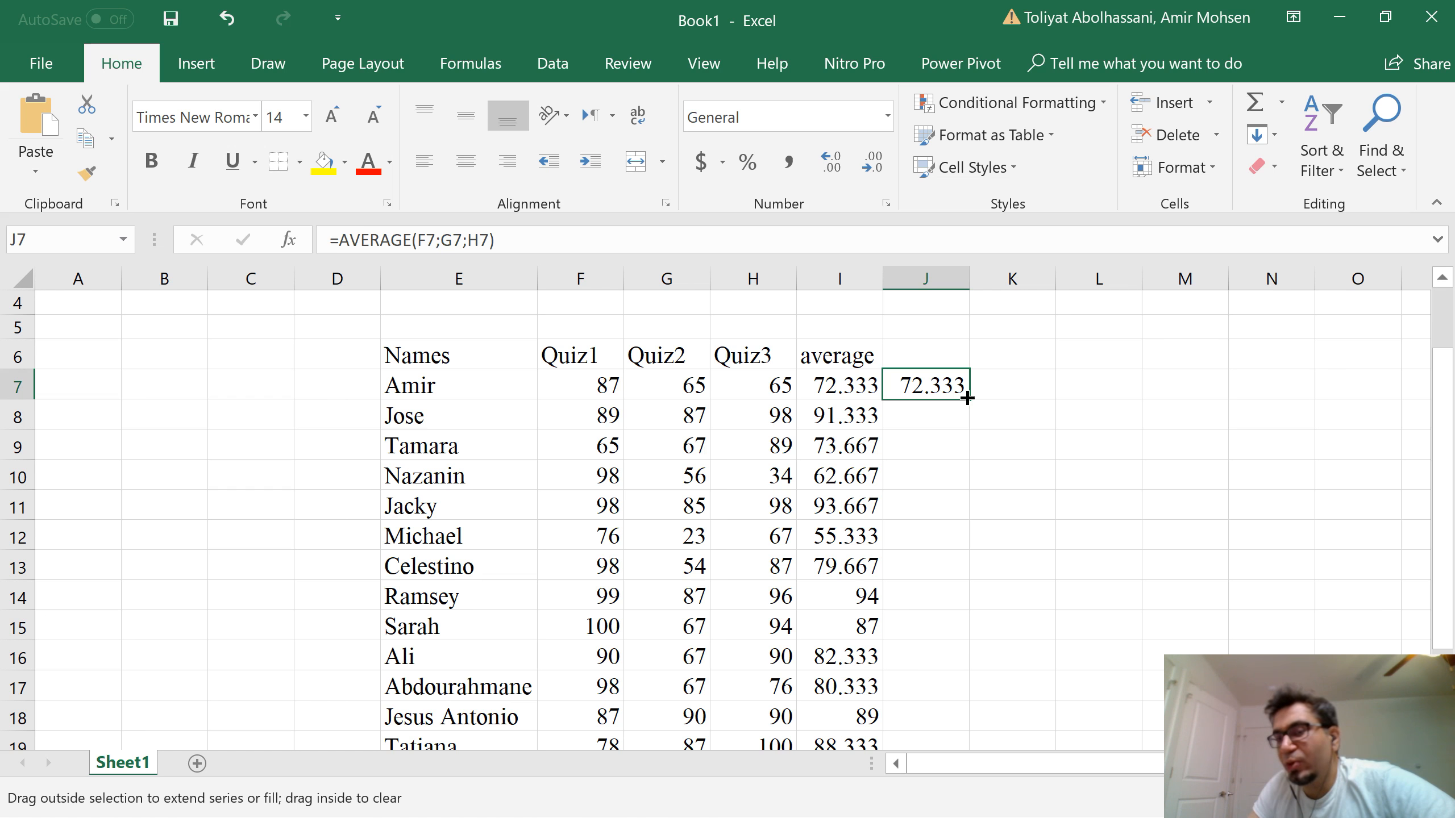
pyautogui.moveTo(967, 407); pyautogui.dragTo(974, 731)
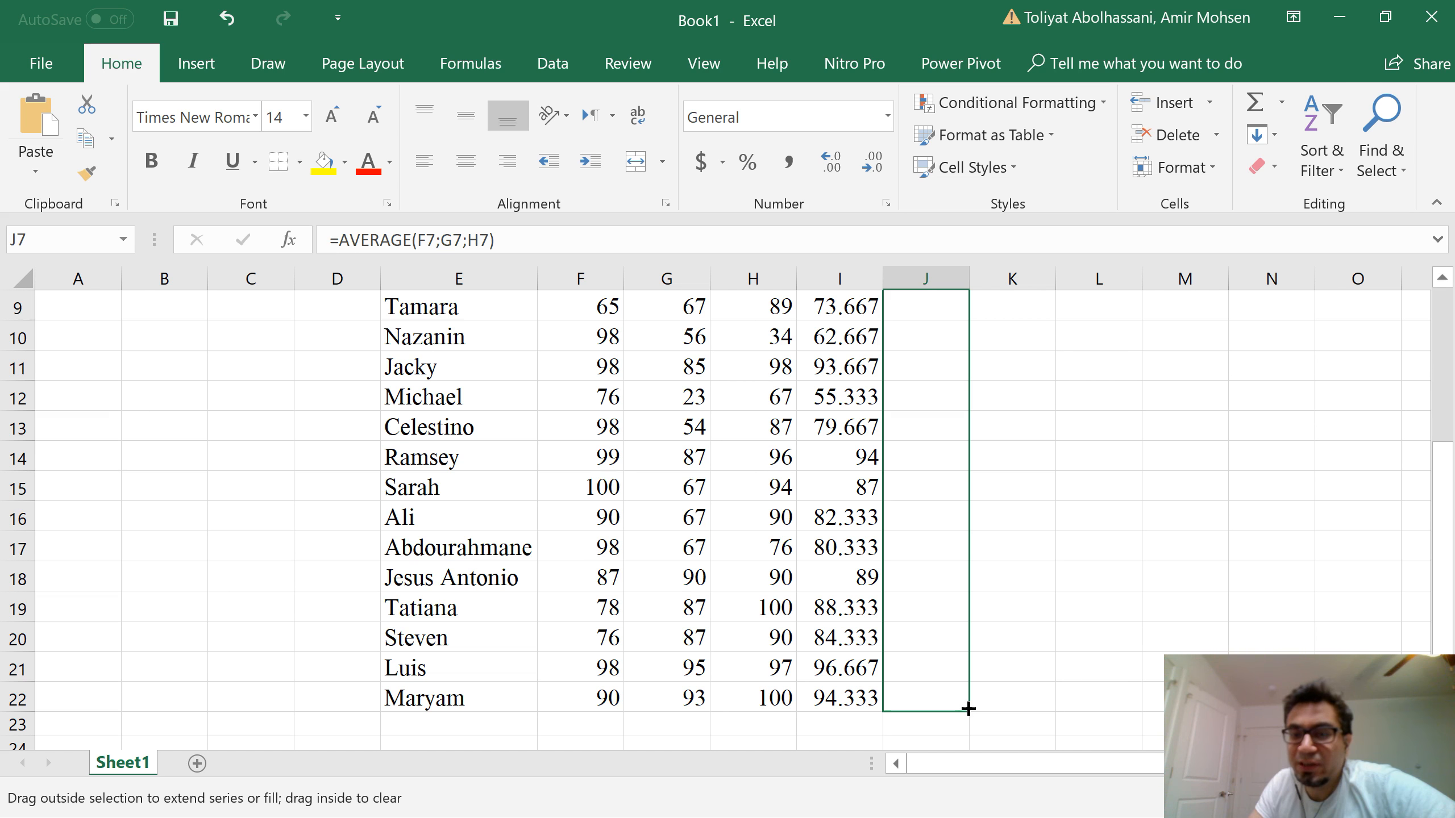
pyautogui.moveTo(968, 709); pyautogui.dragTo(967, 708)
# Step: Compare the filled averages in column J with the existing average column for every student, and review the Quiz1 scores
pyautogui.scroll(1, 1076, 510)
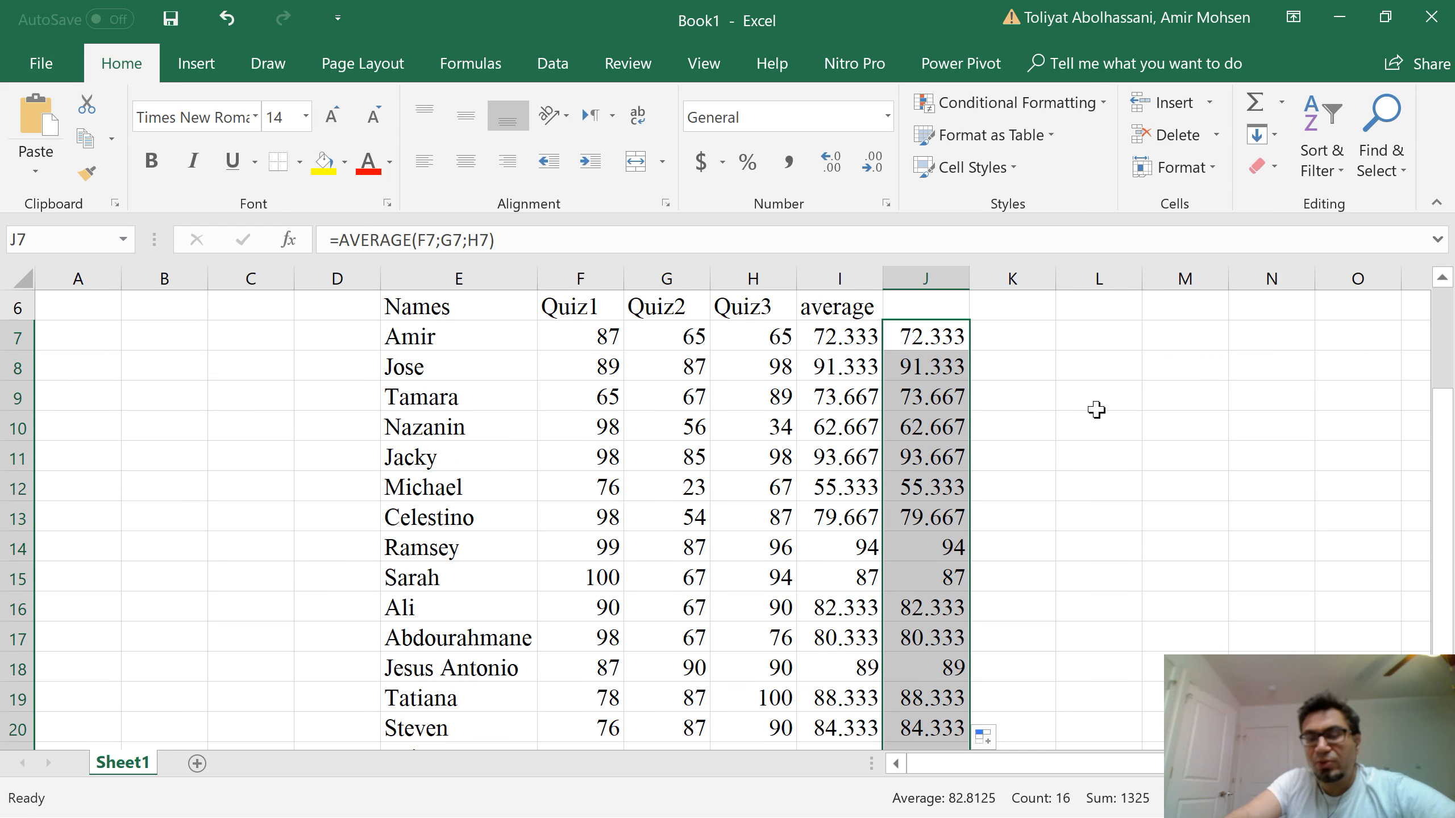
pyautogui.scroll(-1, 1072, 416)
pyautogui.scroll(-2, 1008, 492)
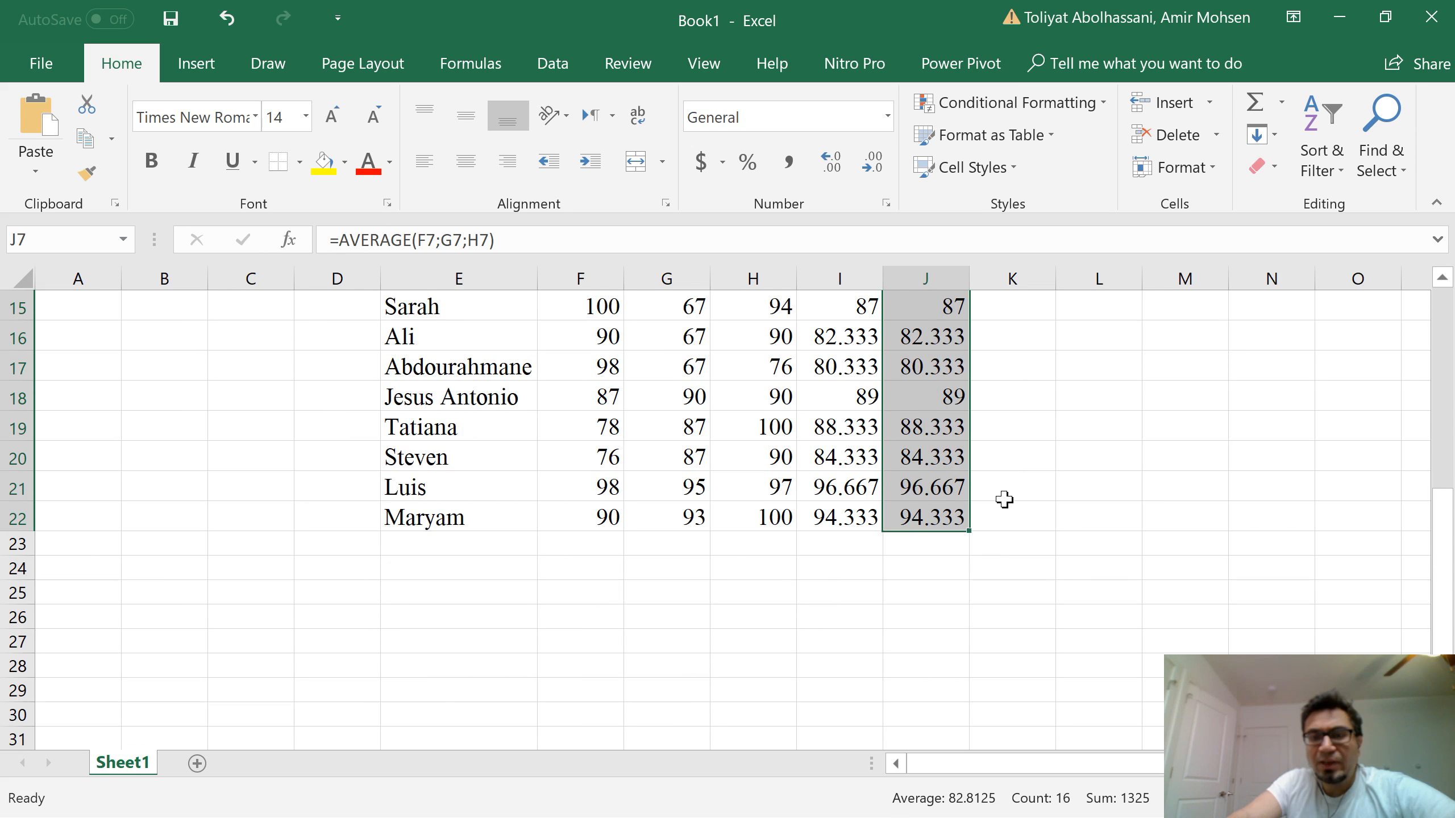
pyautogui.click(416, 567)
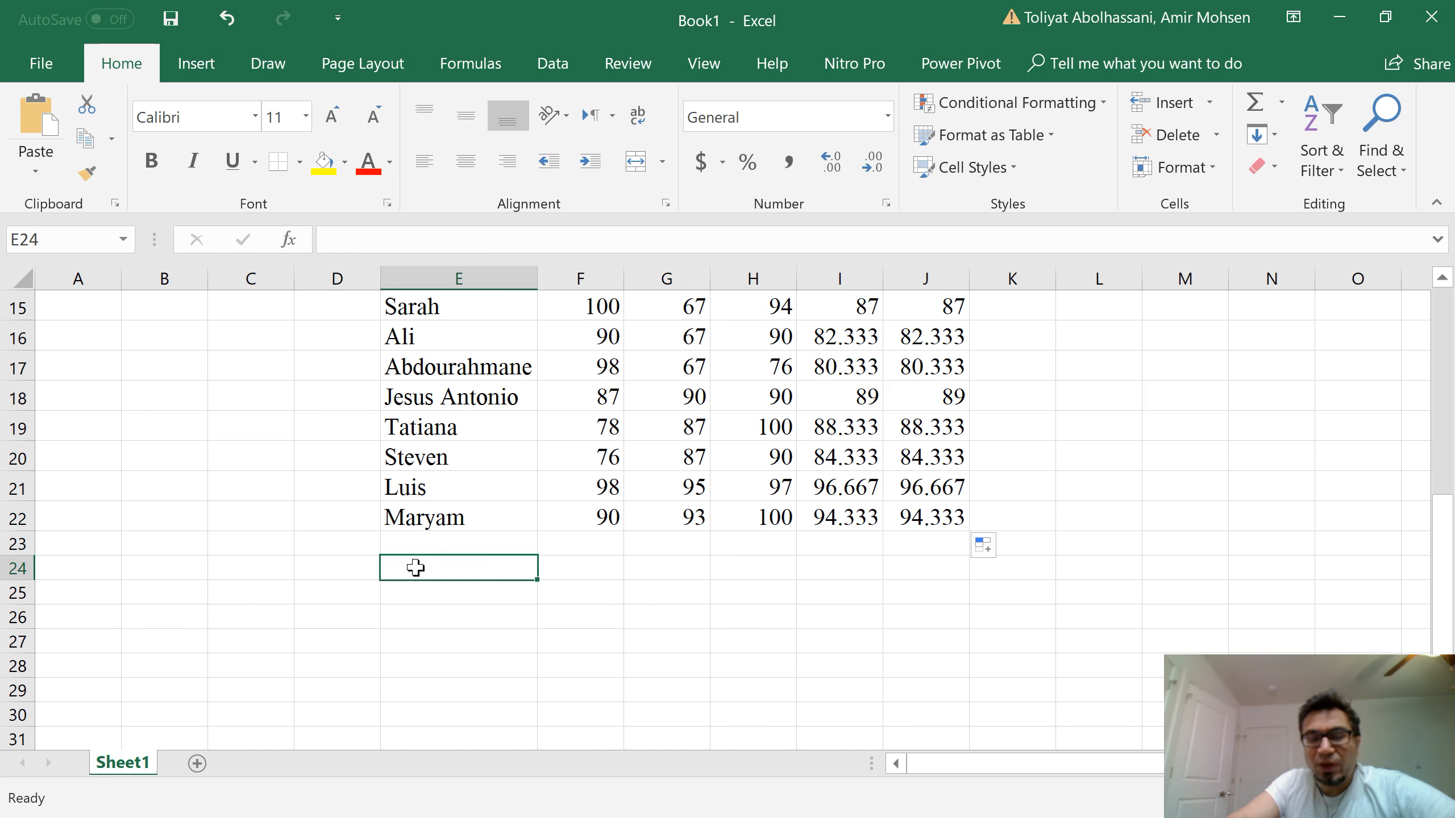
pyautogui.scroll(4, 727, 564)
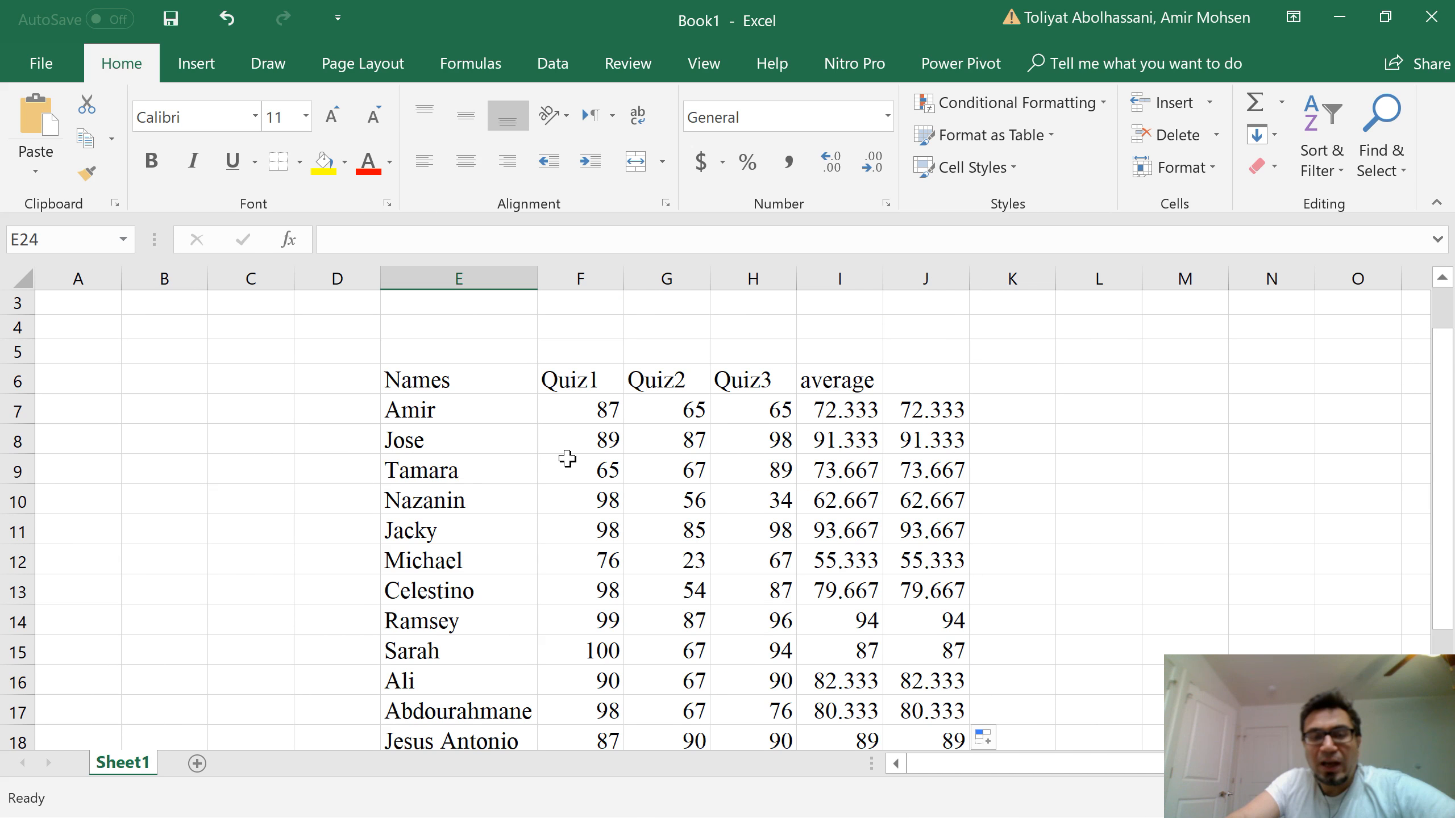
pyautogui.scroll(-1, 614, 482)
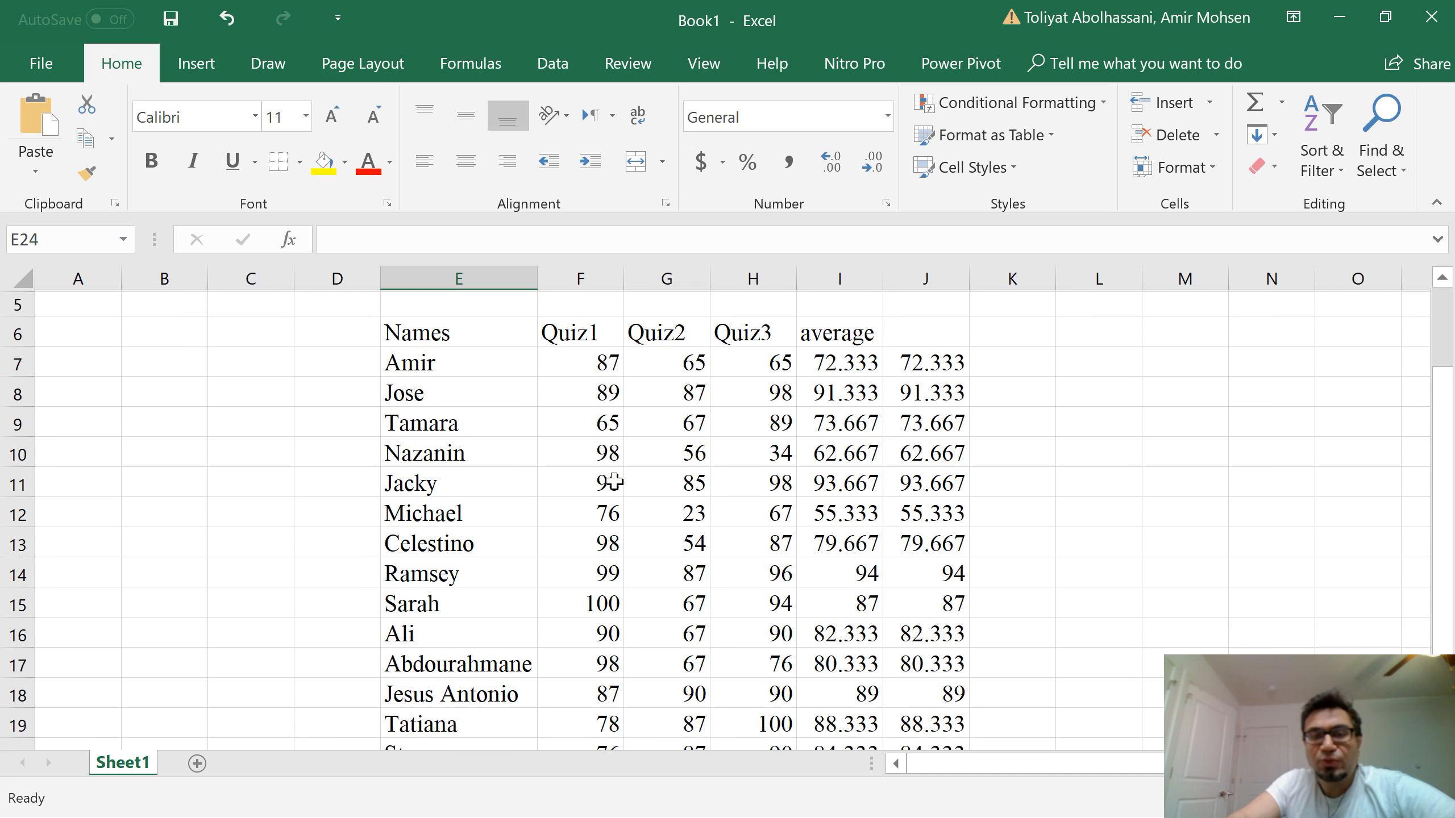
pyautogui.scroll(-1, 614, 482)
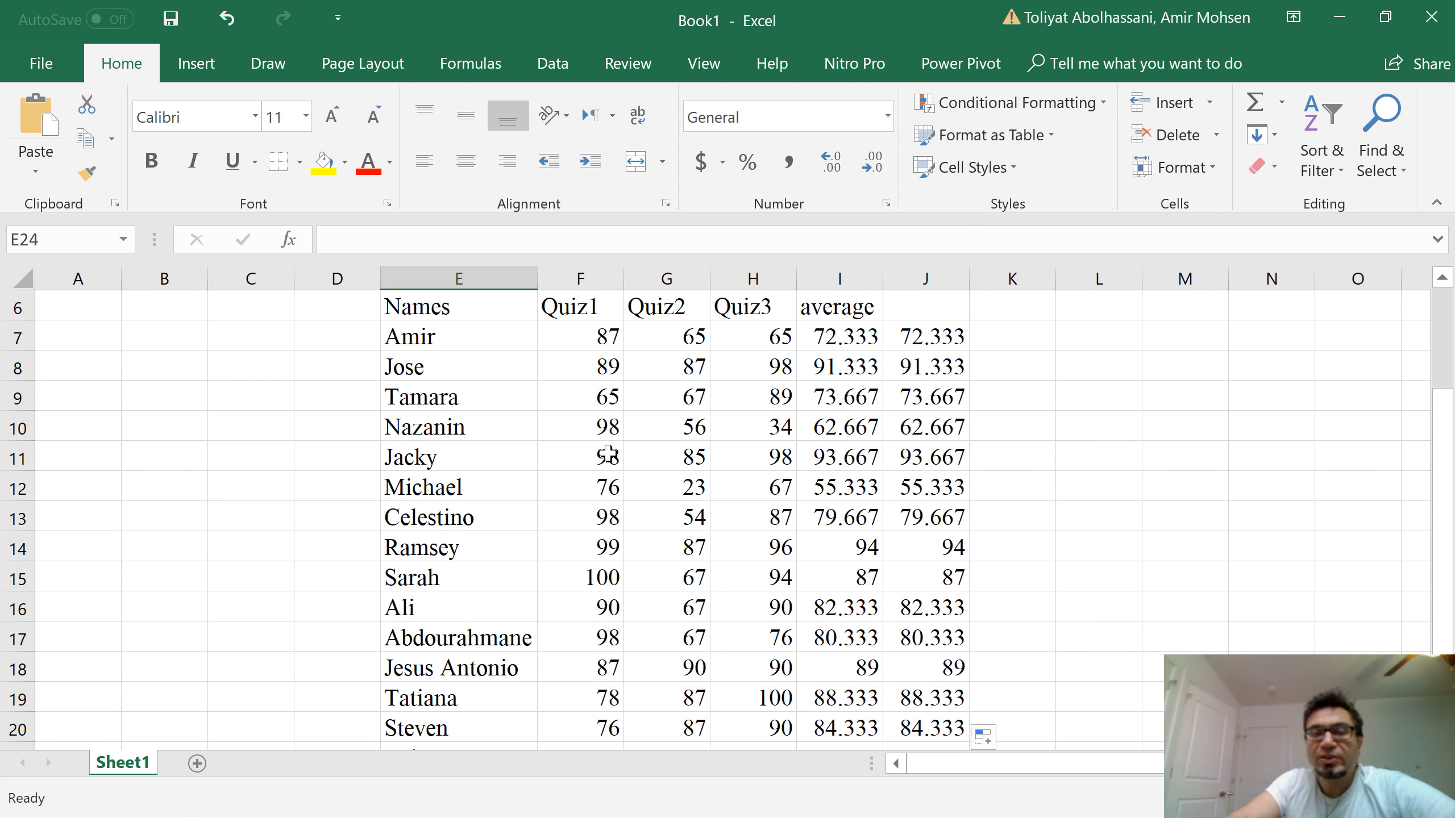
pyautogui.click(577, 341)
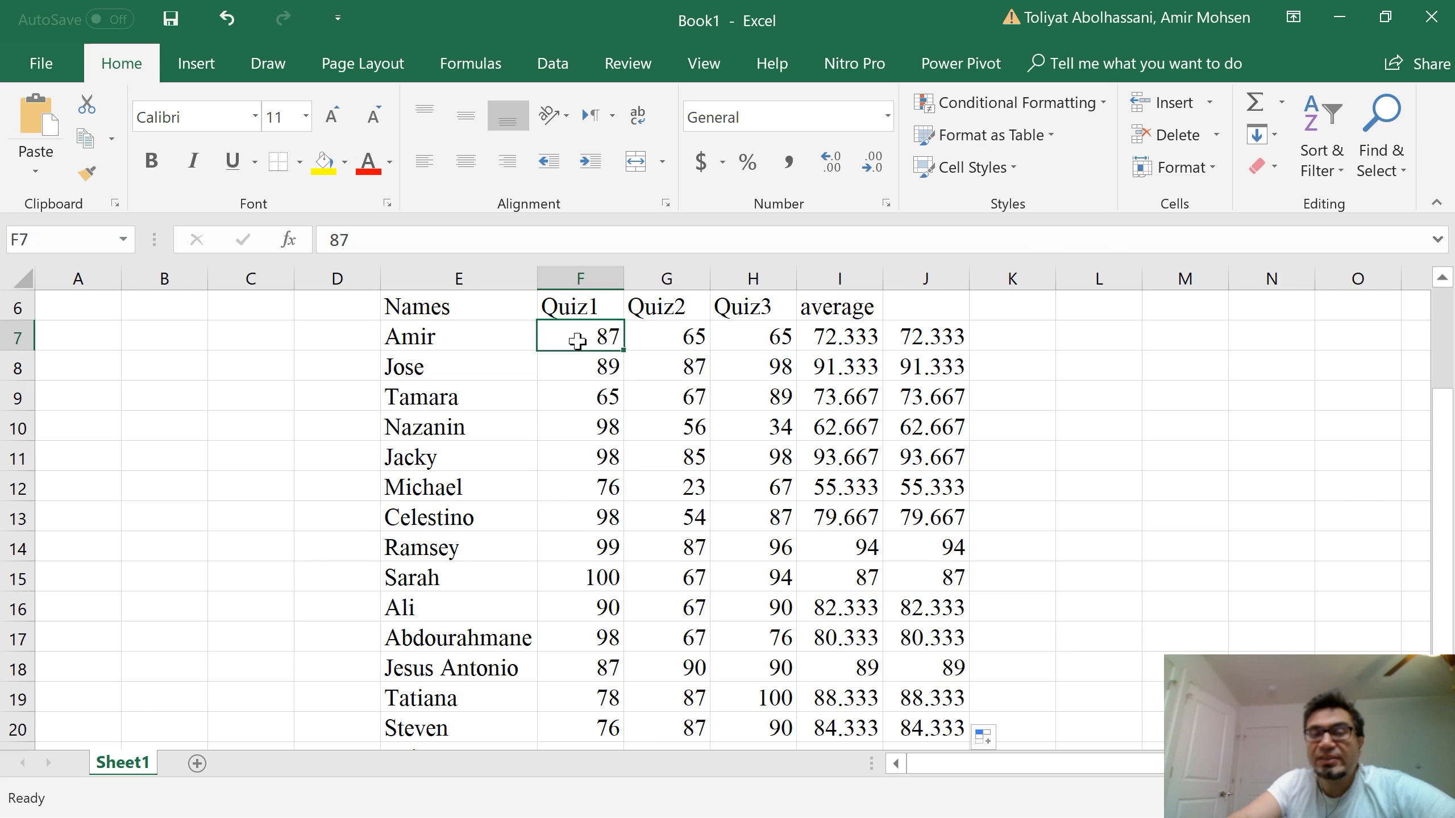
# Step: Check the extent of the Quiz1 scores in F7:F22 and label cell E24 "average of exam"
pyautogui.moveTo(577, 341); pyautogui.dragTo(600, 700)
pyautogui.scroll(-1, 545, 702)
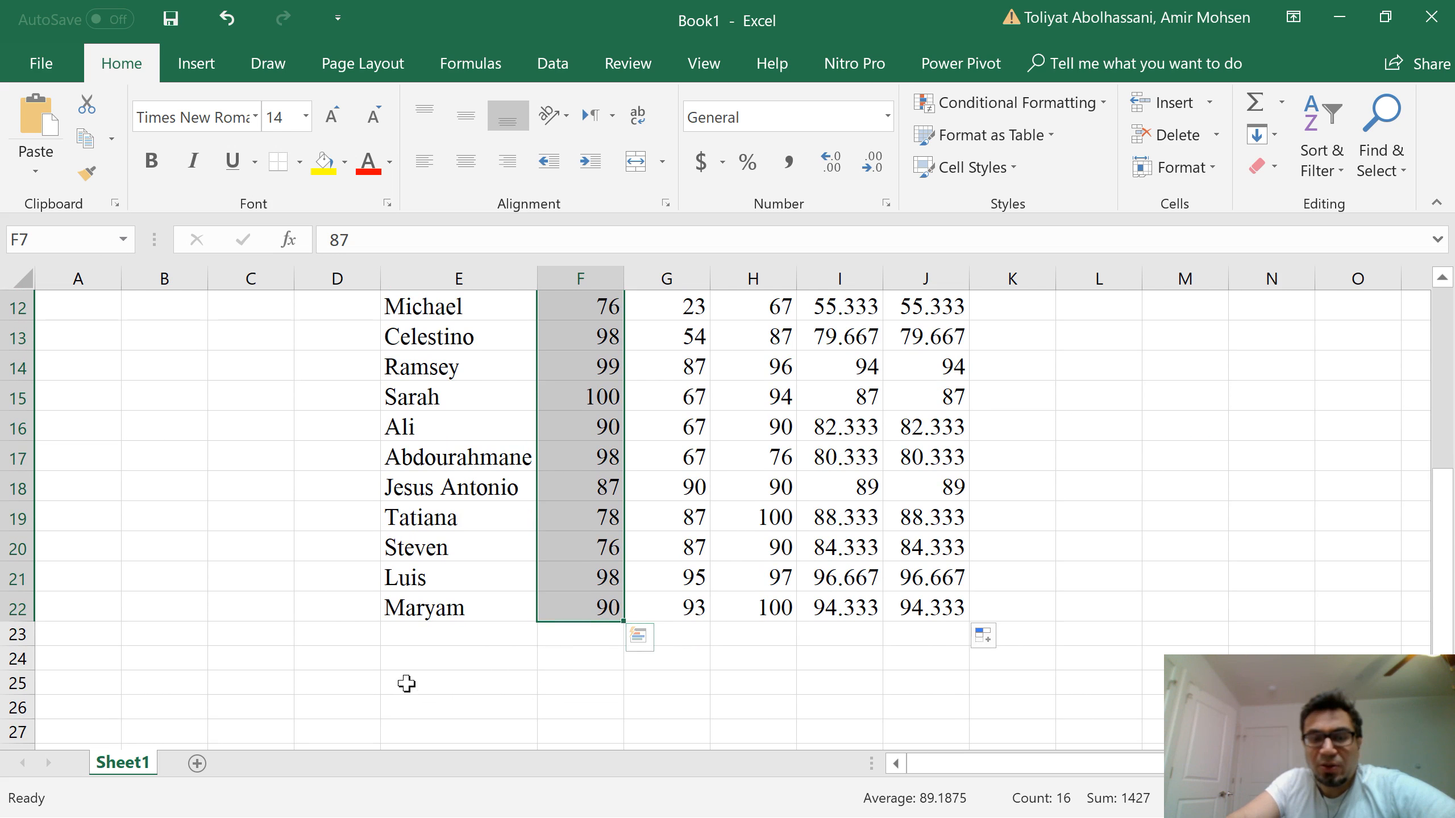
pyautogui.click(404, 662)
pyautogui.write('aver')
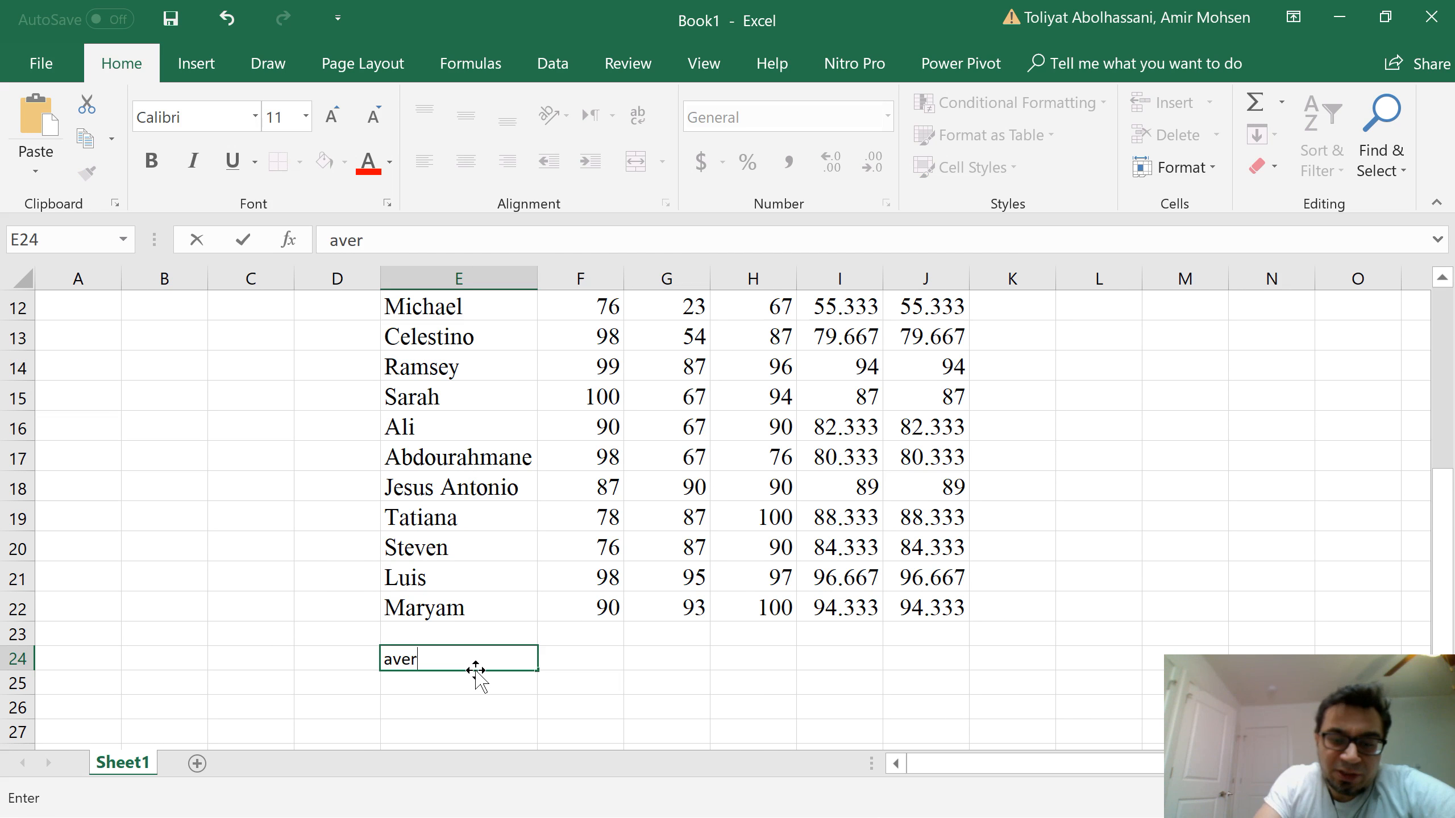
pyautogui.write('age of')
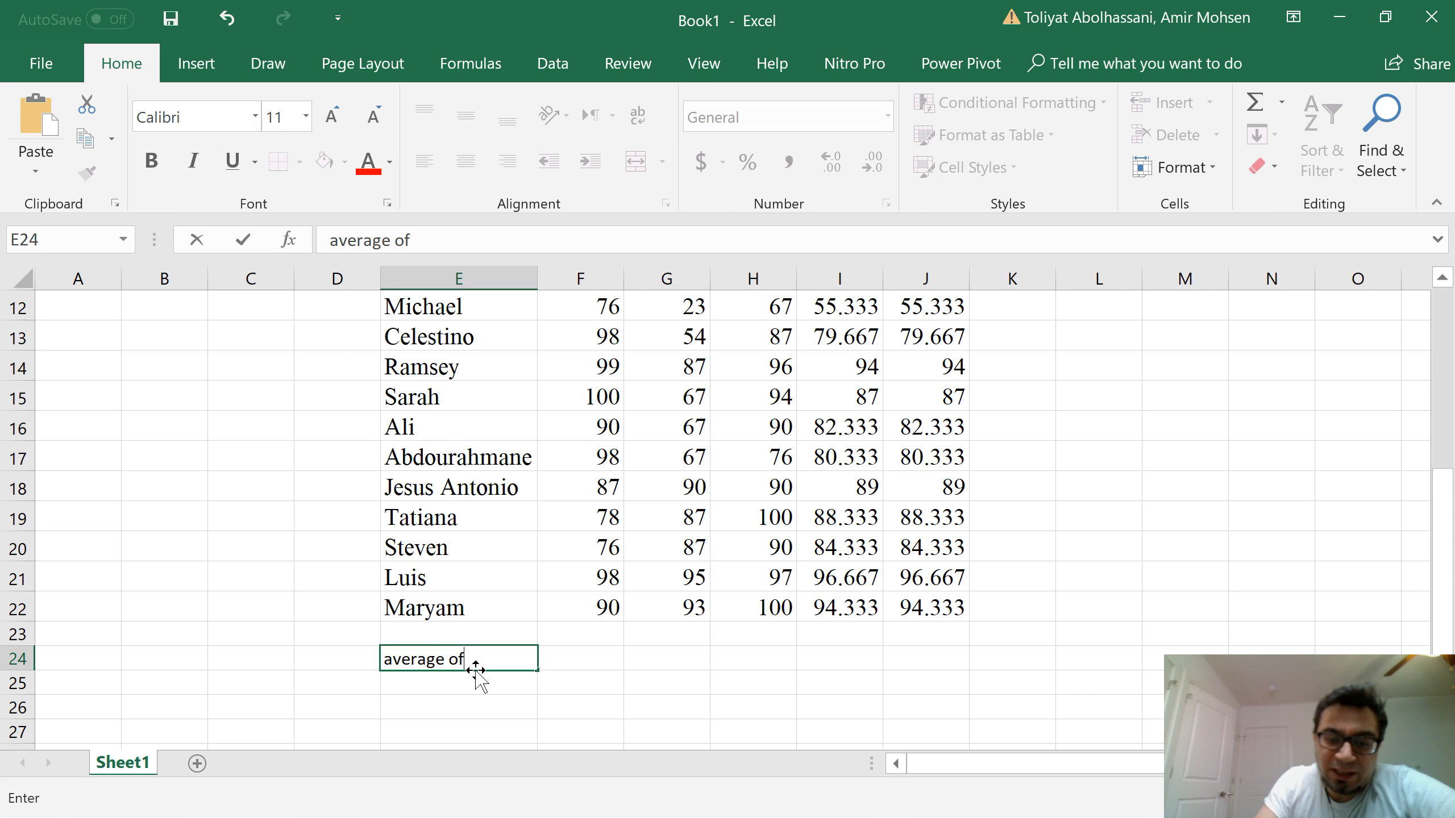
pyautogui.write(' exam')
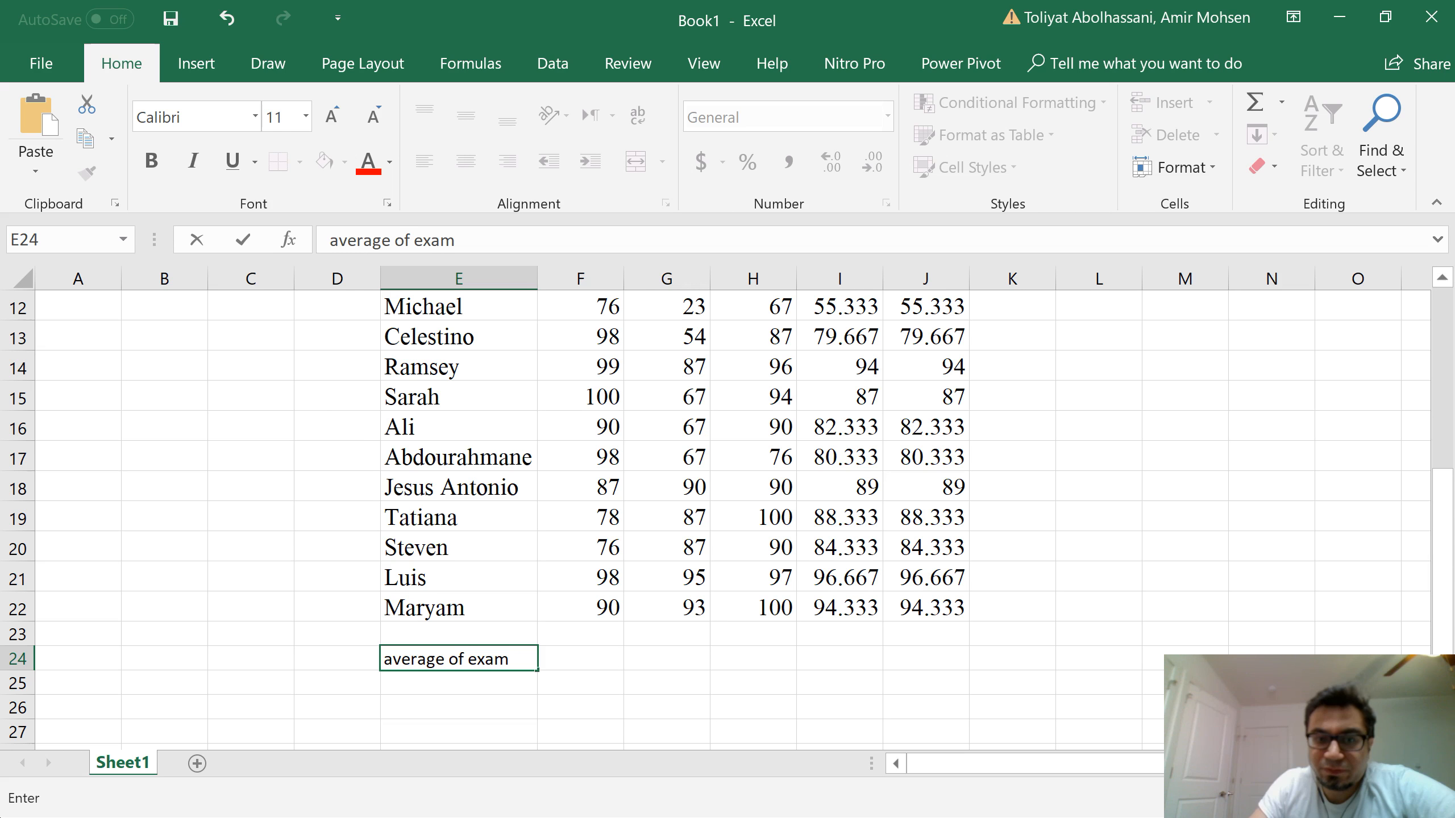
pyautogui.press('Tab')
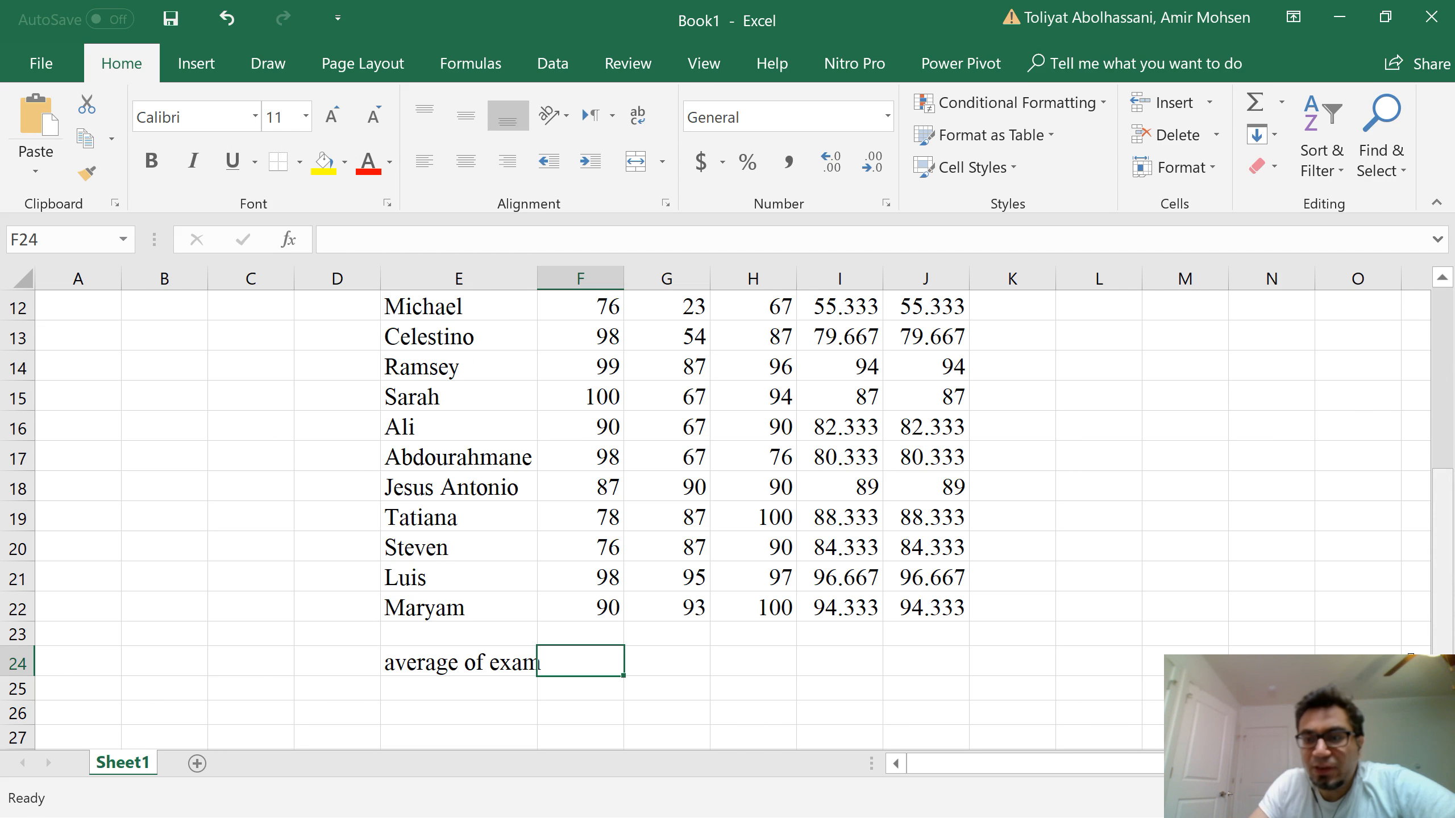
# Step: Enter the formula =average(F7:F22) in cell F24 to average all students' Quiz1 scores
pyautogui.scroll(-1, 582, 509)
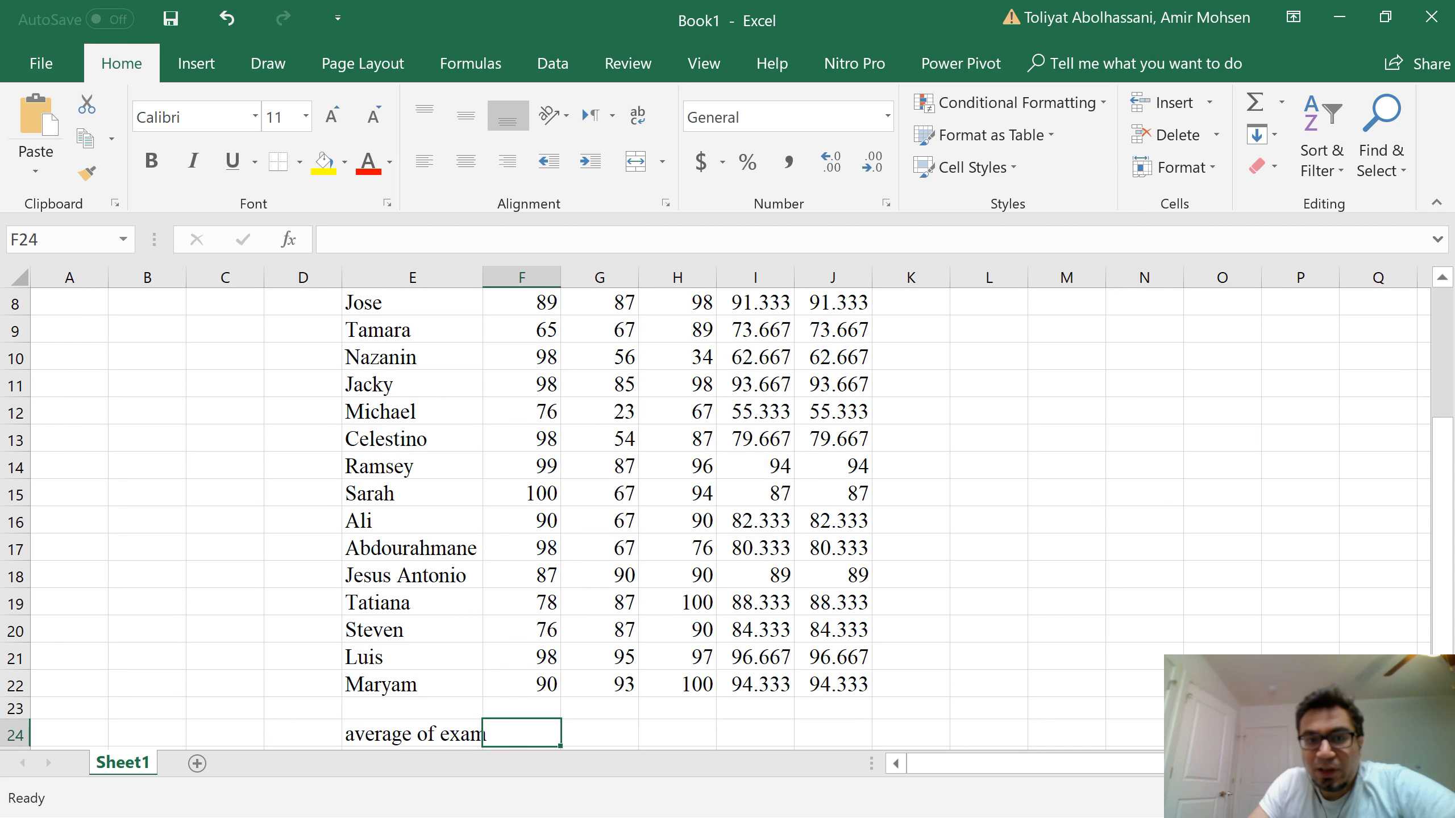
pyautogui.scroll(-1, 582, 510)
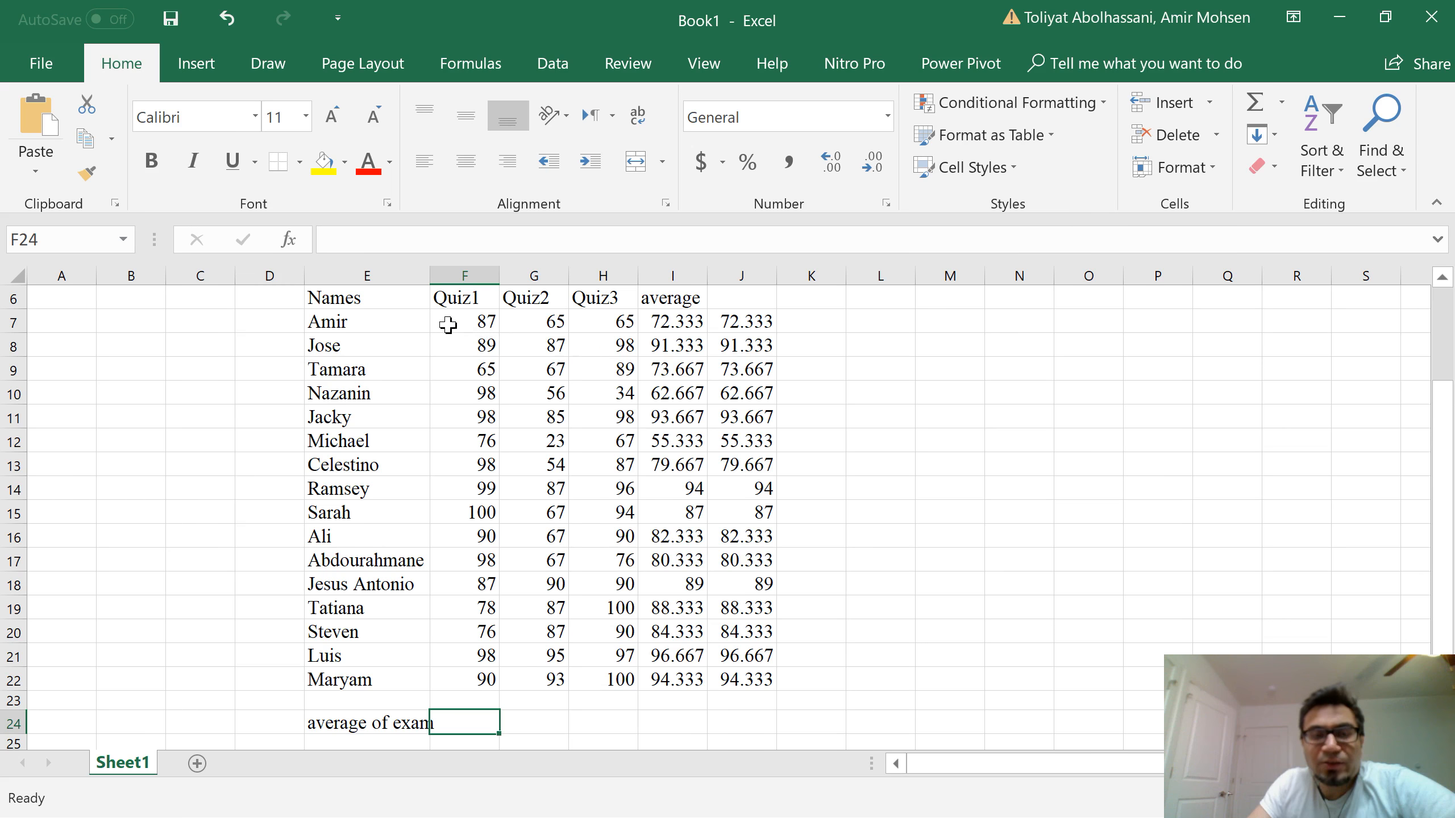
pyautogui.click(472, 322)
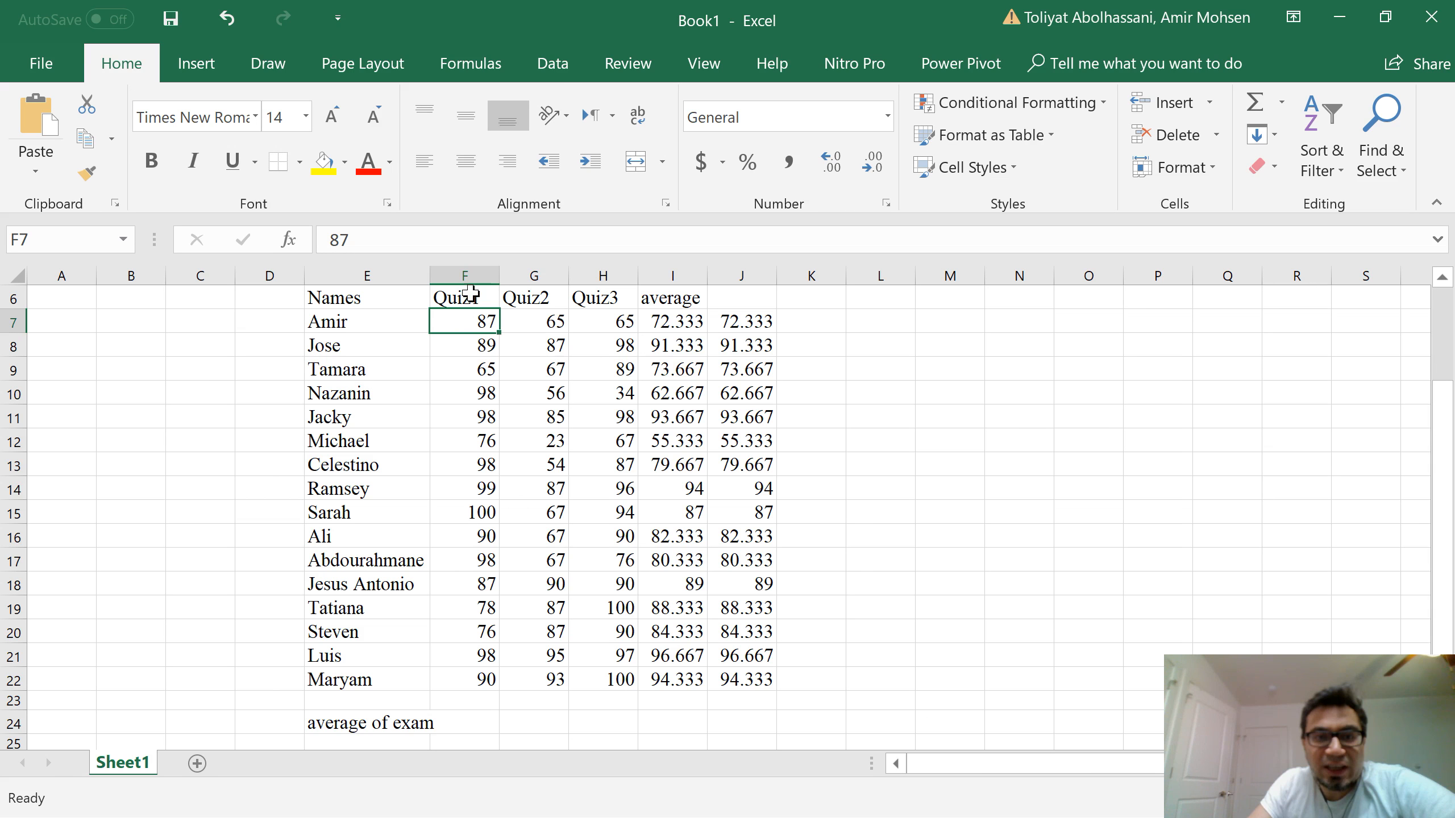
pyautogui.click(486, 680)
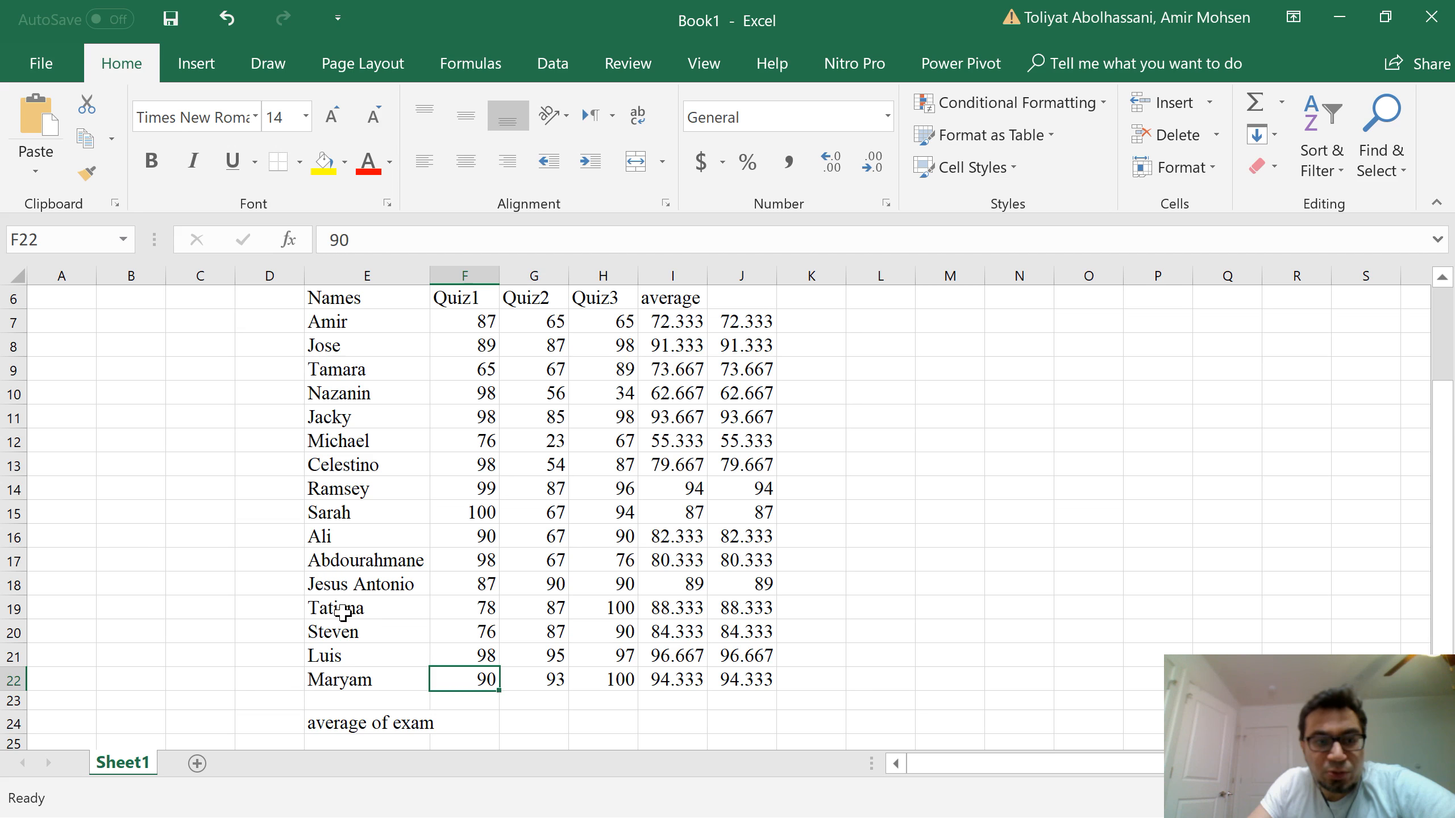
pyautogui.click(450, 723)
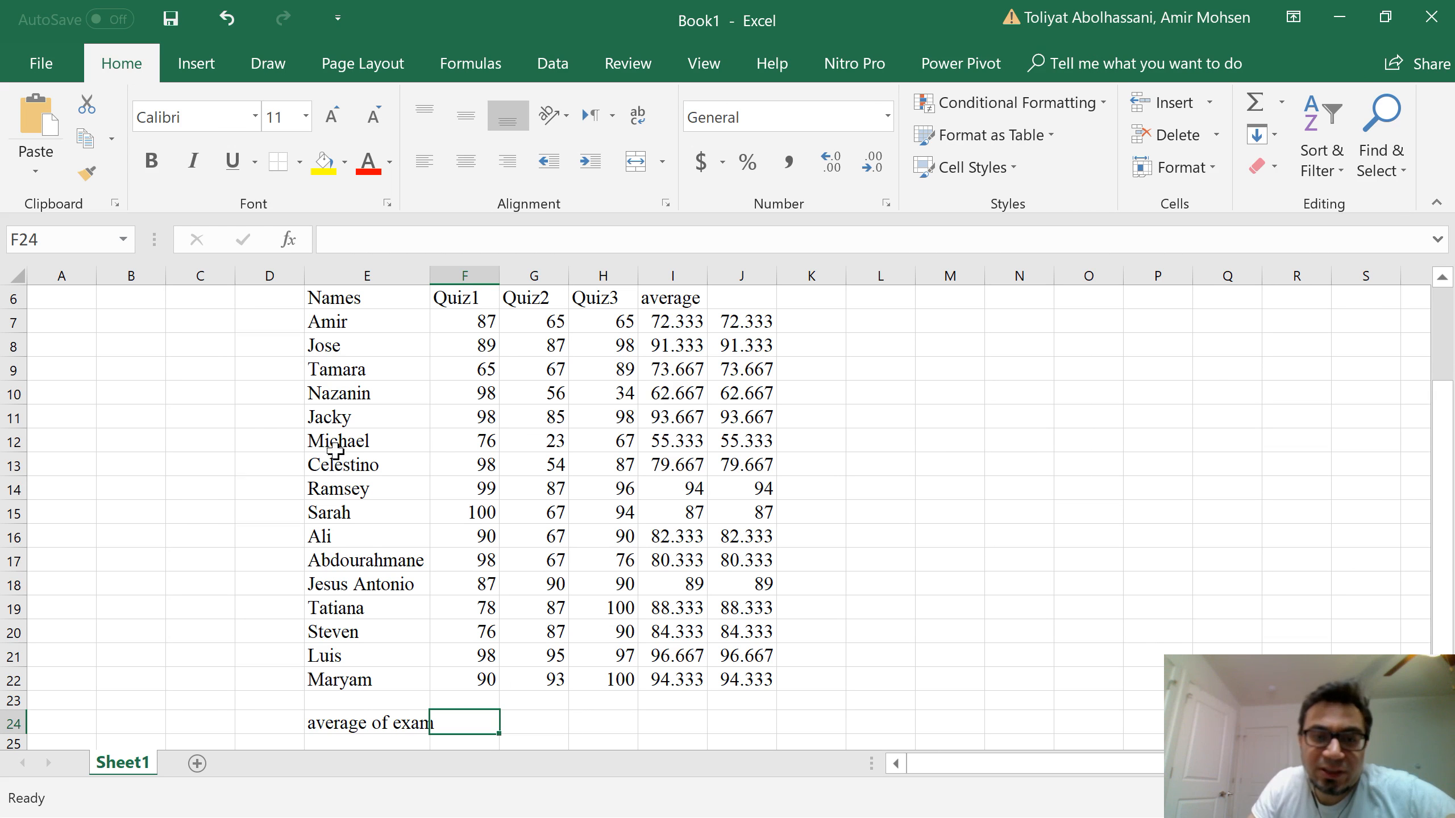
pyautogui.doubleClick(468, 723)
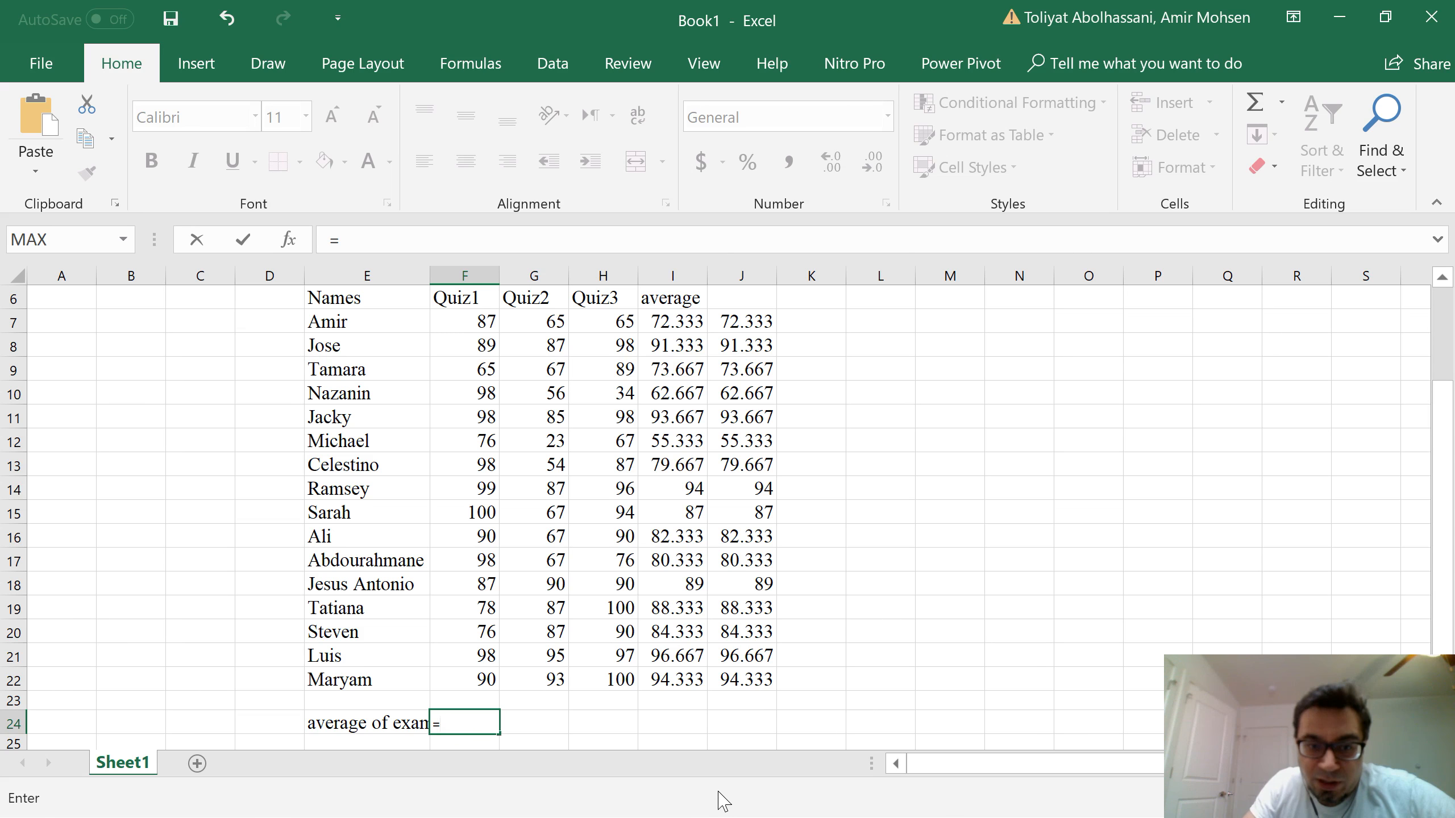
pyautogui.write('=average')
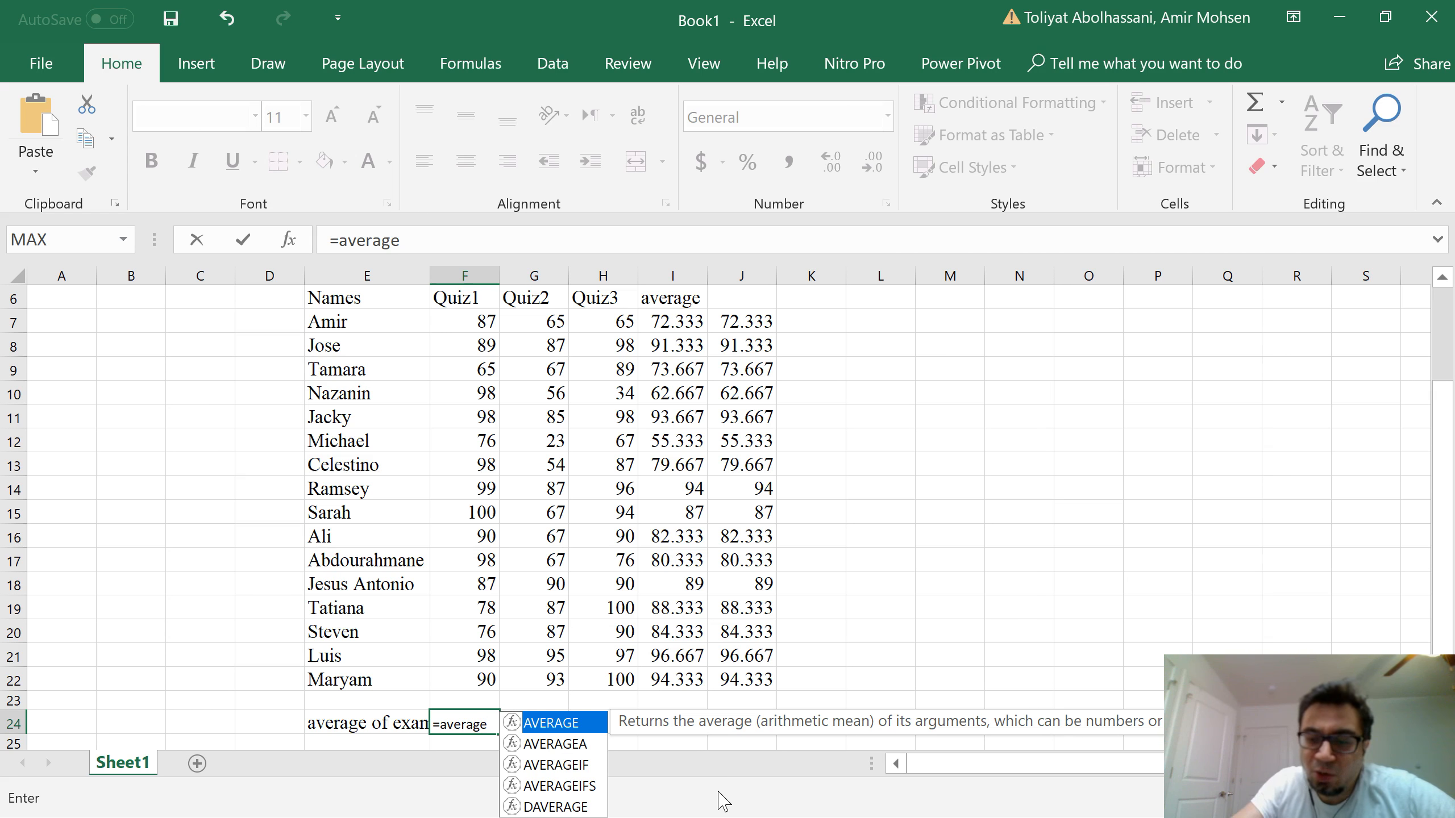
pyautogui.write('(')
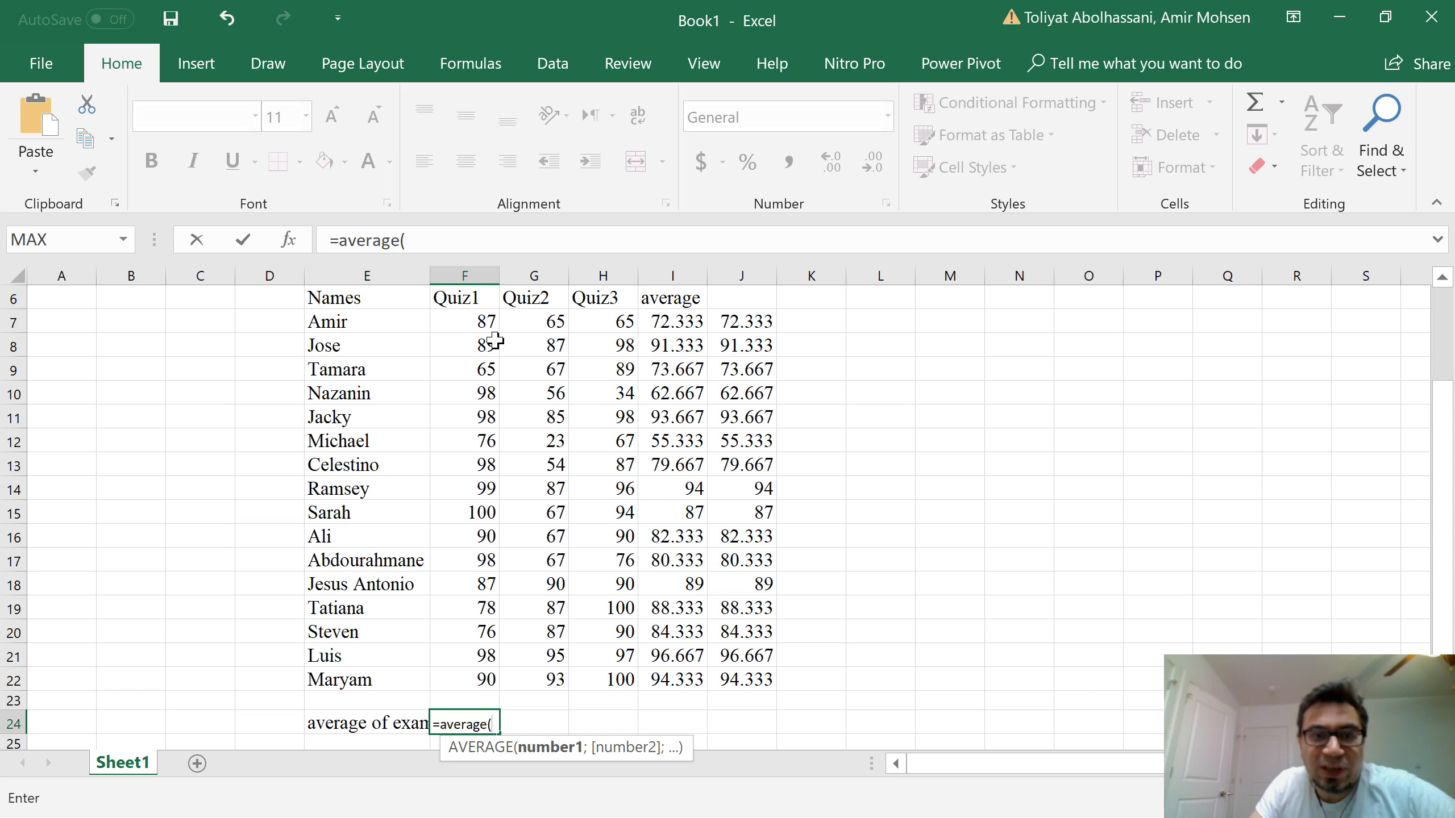
pyautogui.click(440, 322)
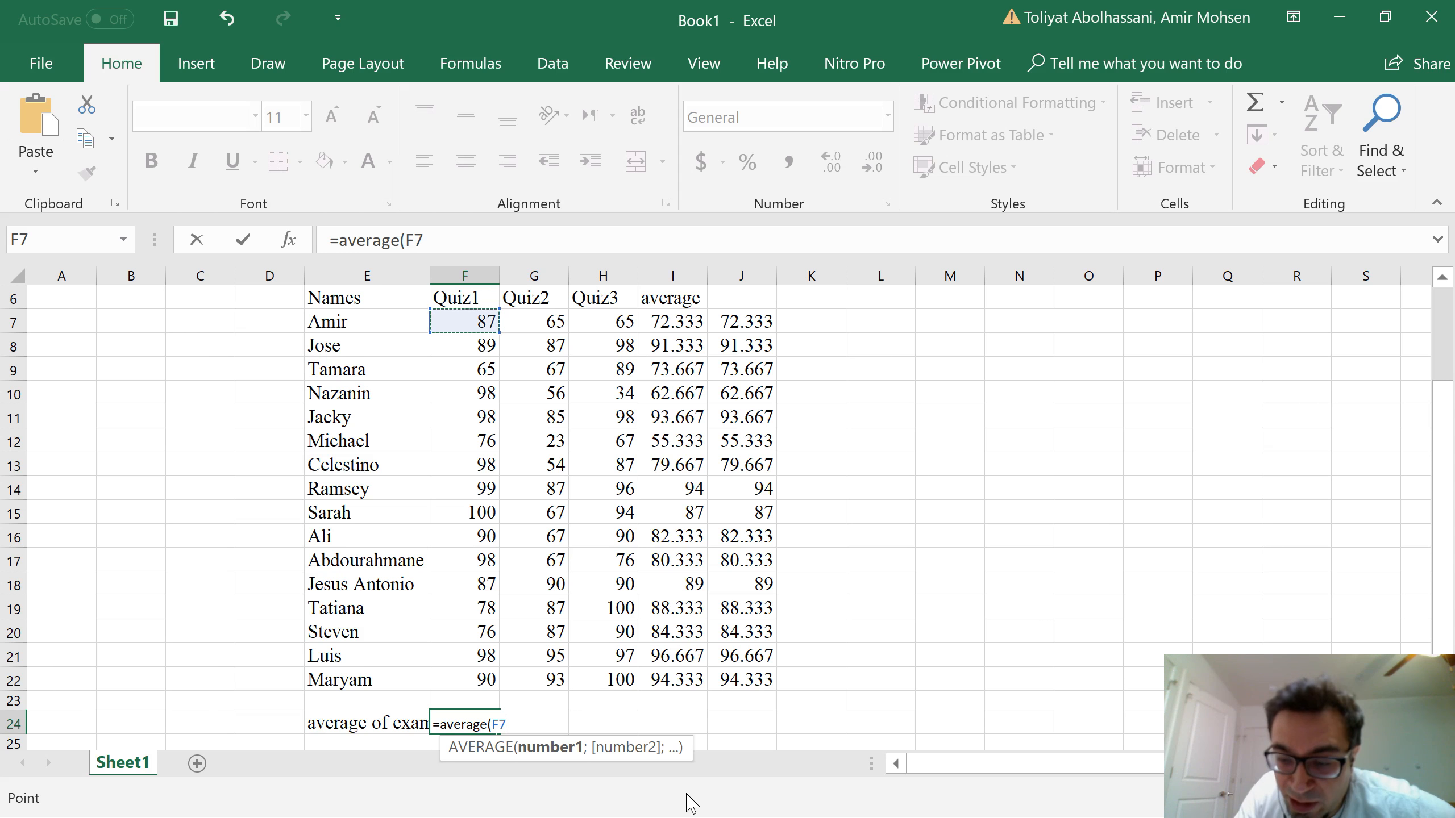
pyautogui.press('F8')
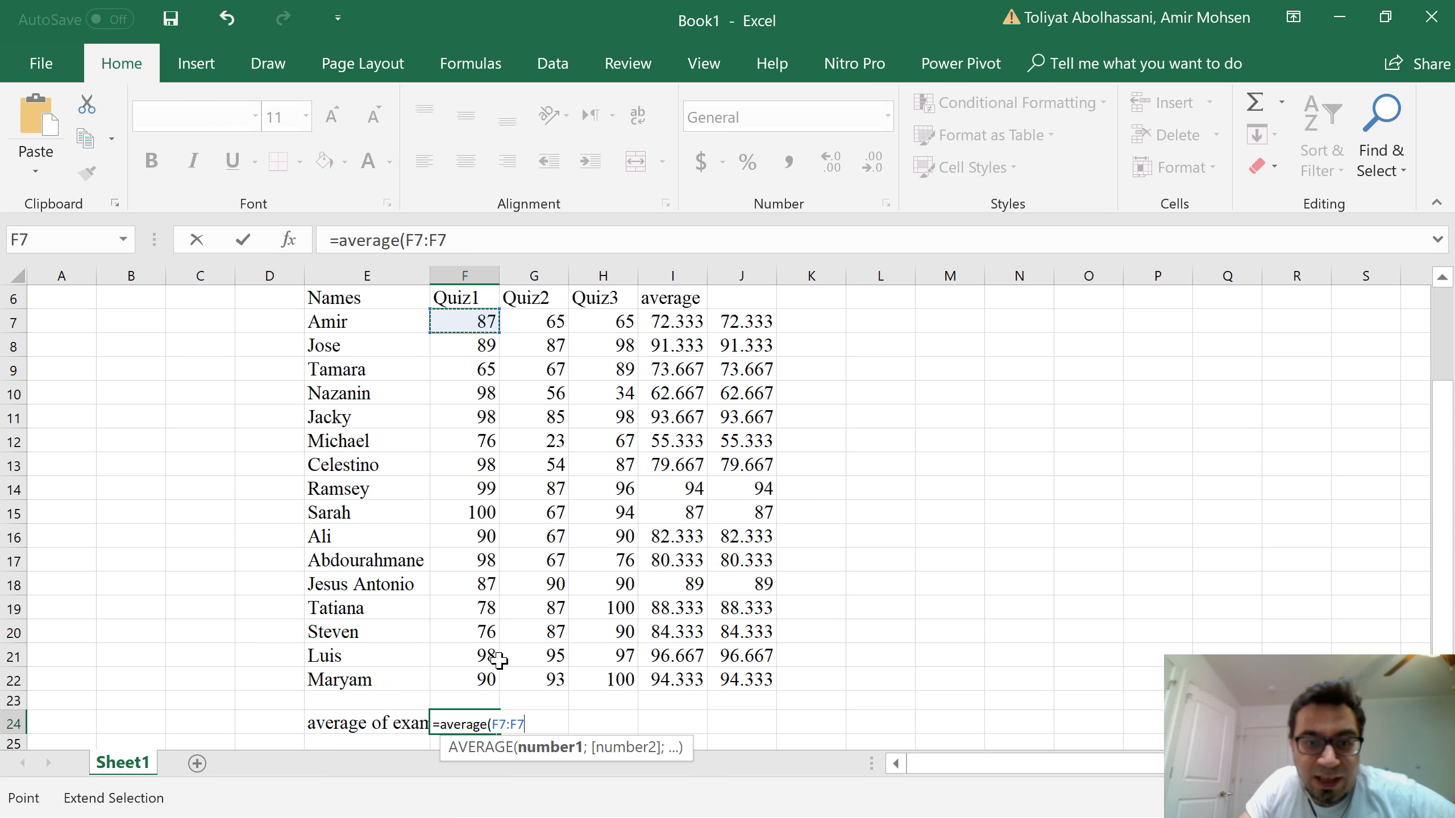
pyautogui.click(486, 682)
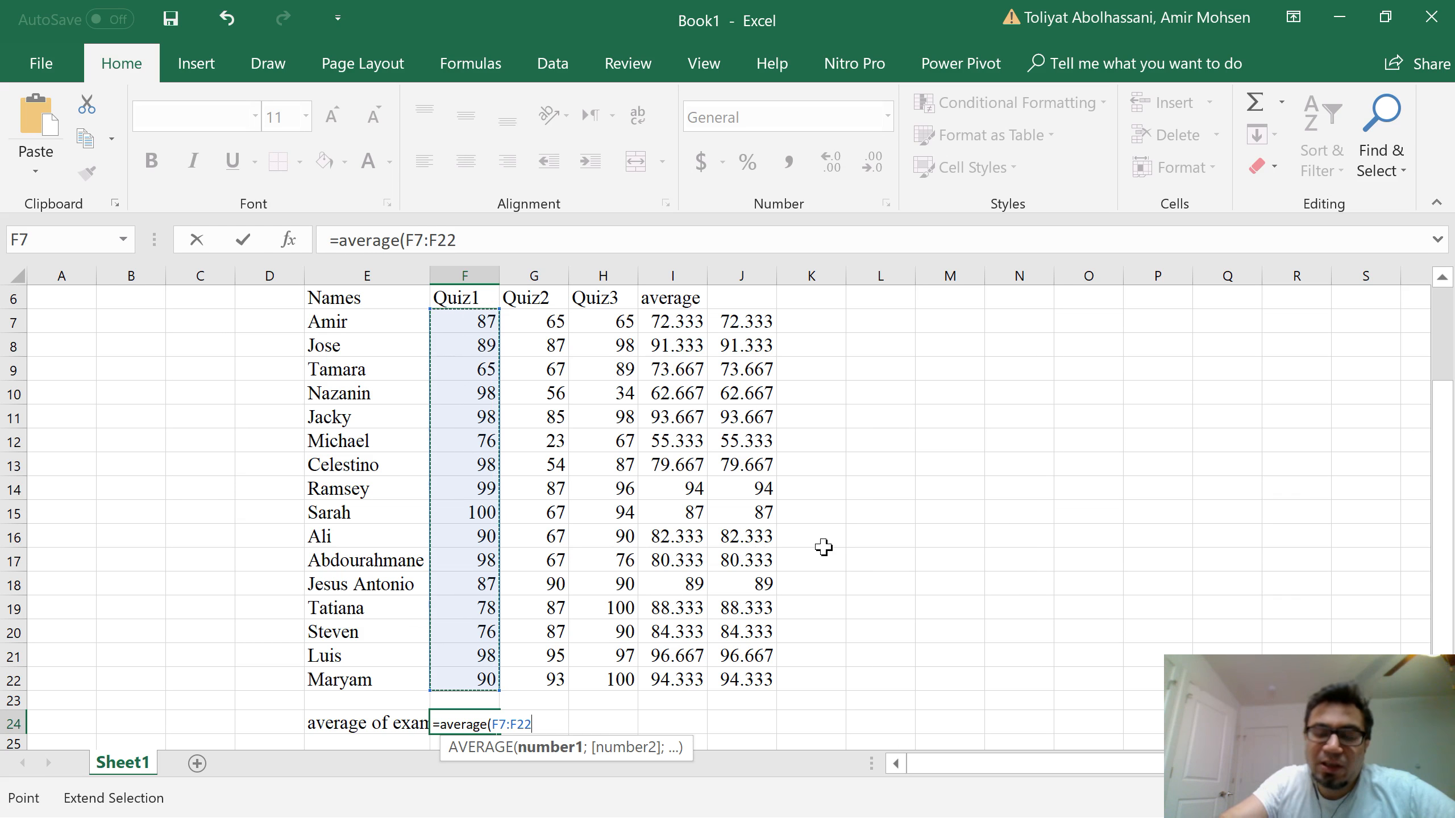
pyautogui.write(')')
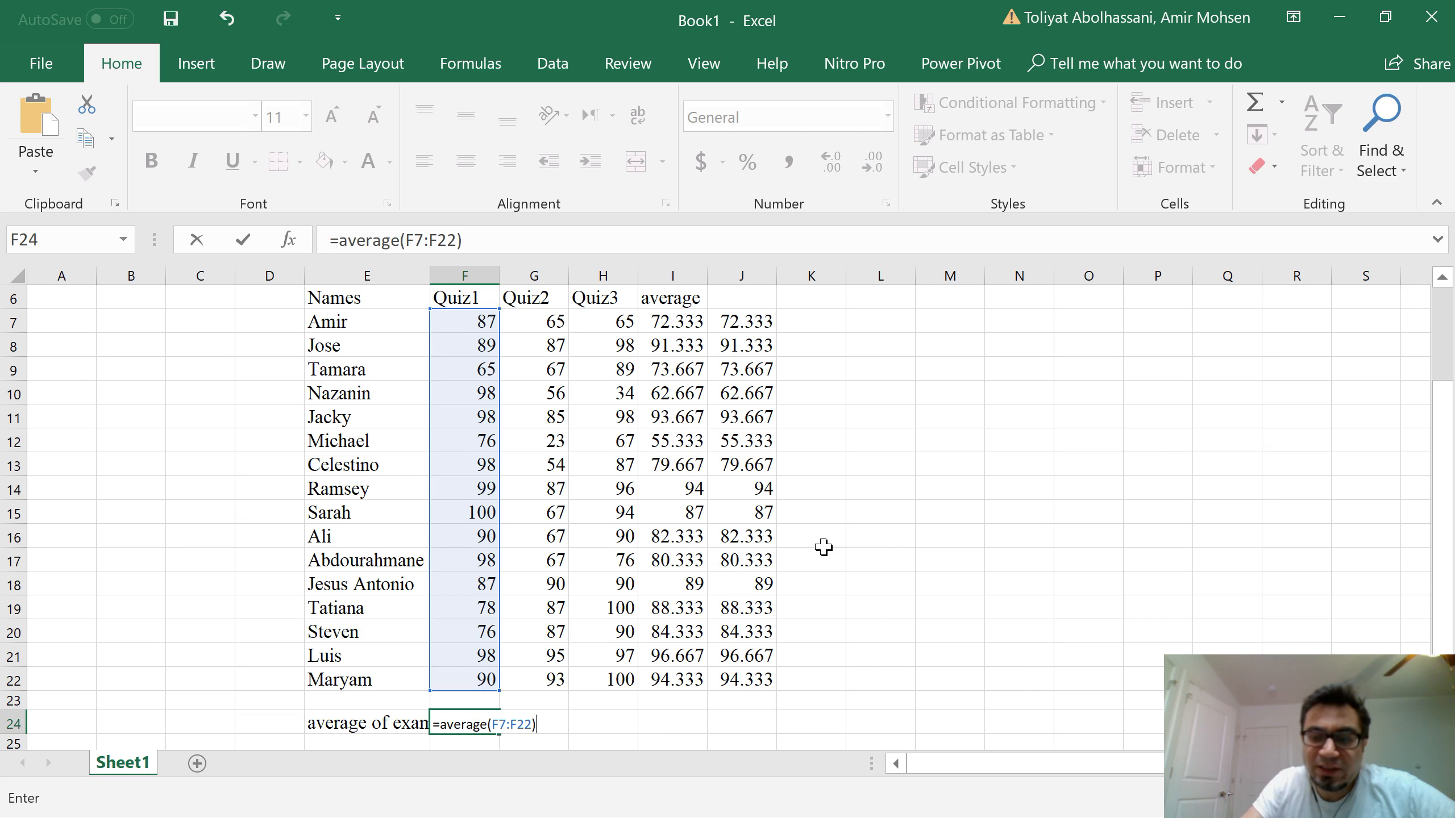
pyautogui.press('Return')
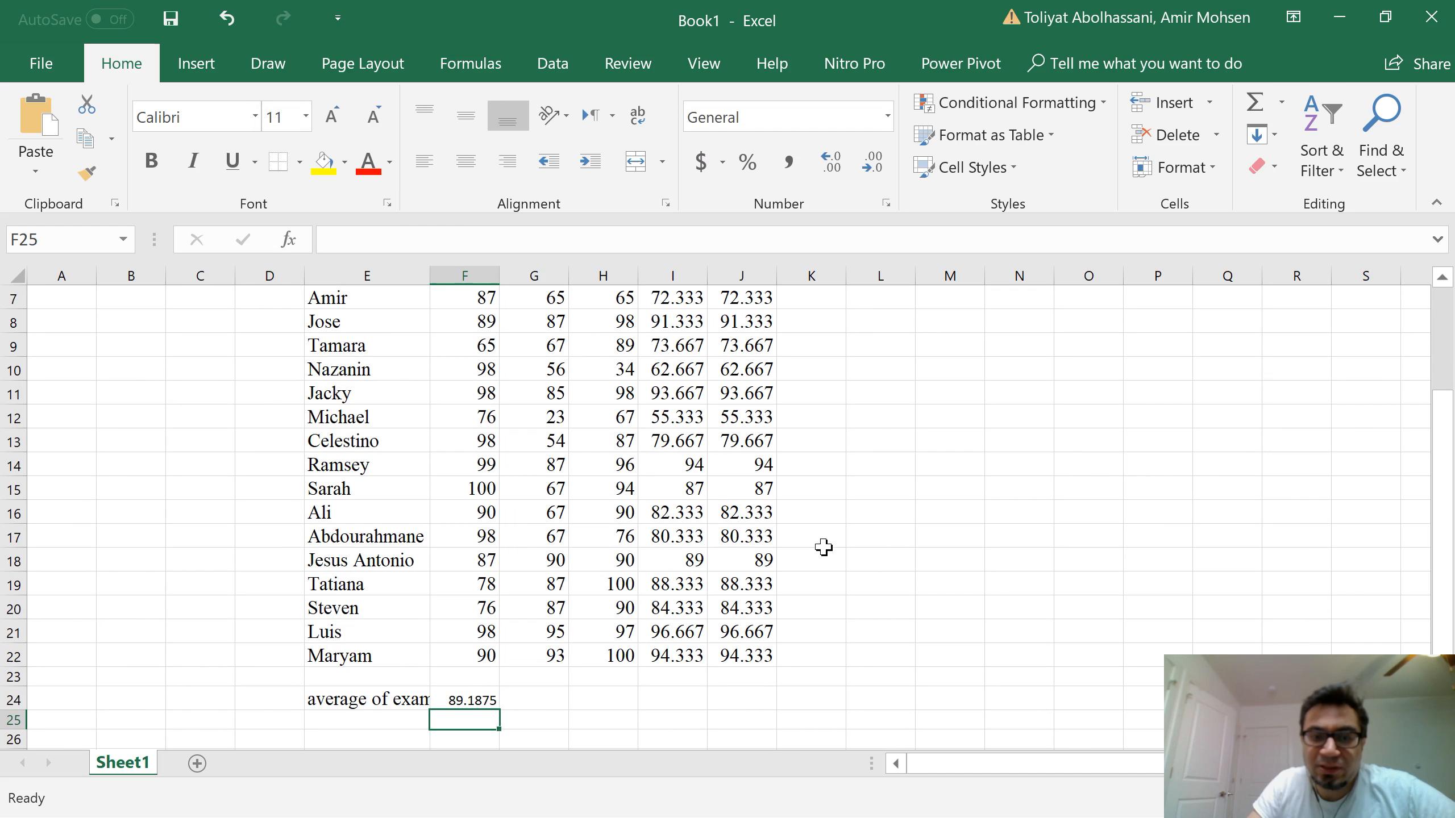
# Step: Examine the Quiz1 average formula in F24 and review the three quiz columns from the headers to the last student
pyautogui.click(465, 703)
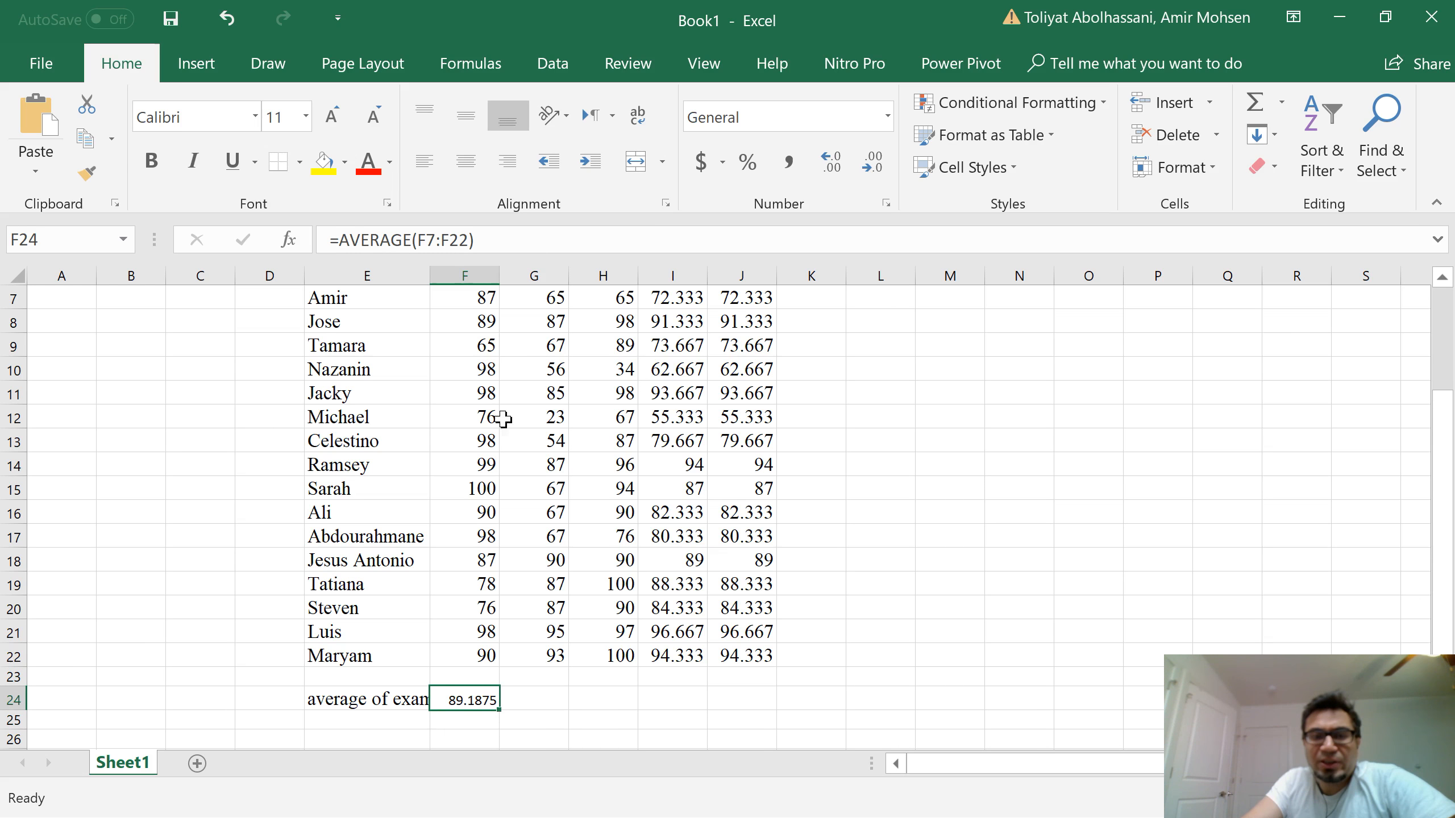
pyautogui.scroll(1, 478, 339)
pyautogui.scroll(-1, 481, 350)
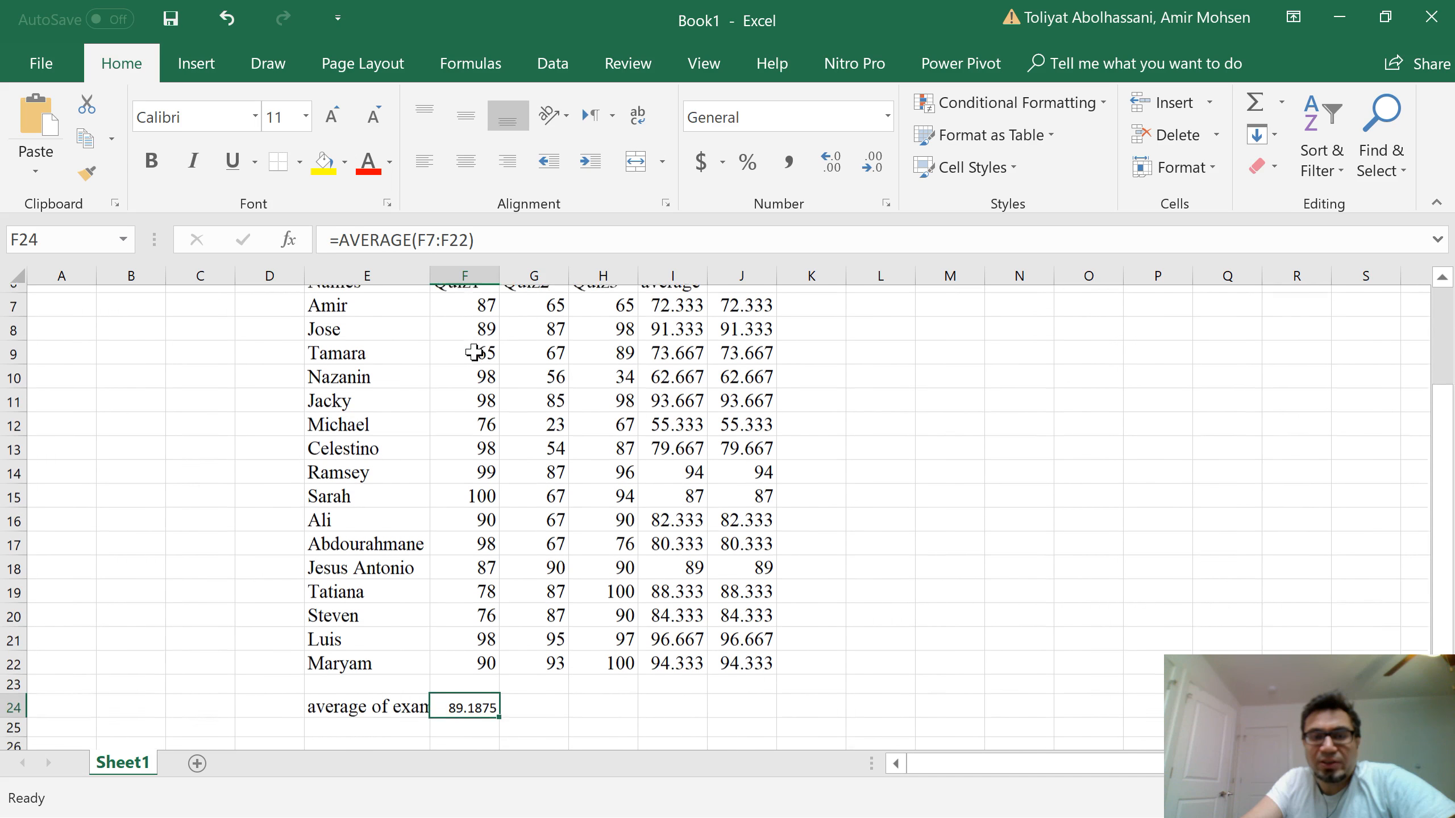
pyautogui.click(530, 693)
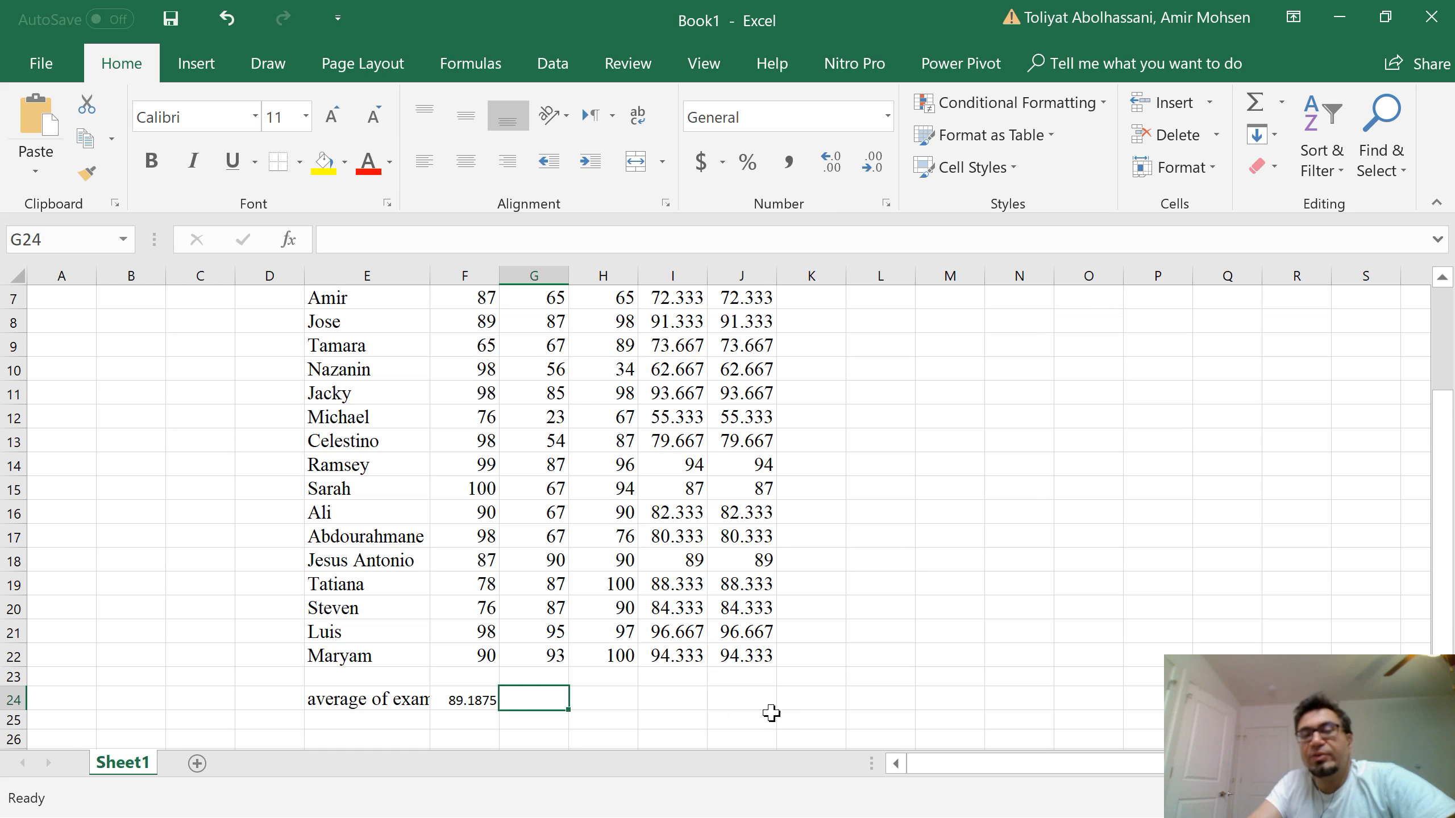
pyautogui.scroll(2, 919, 646)
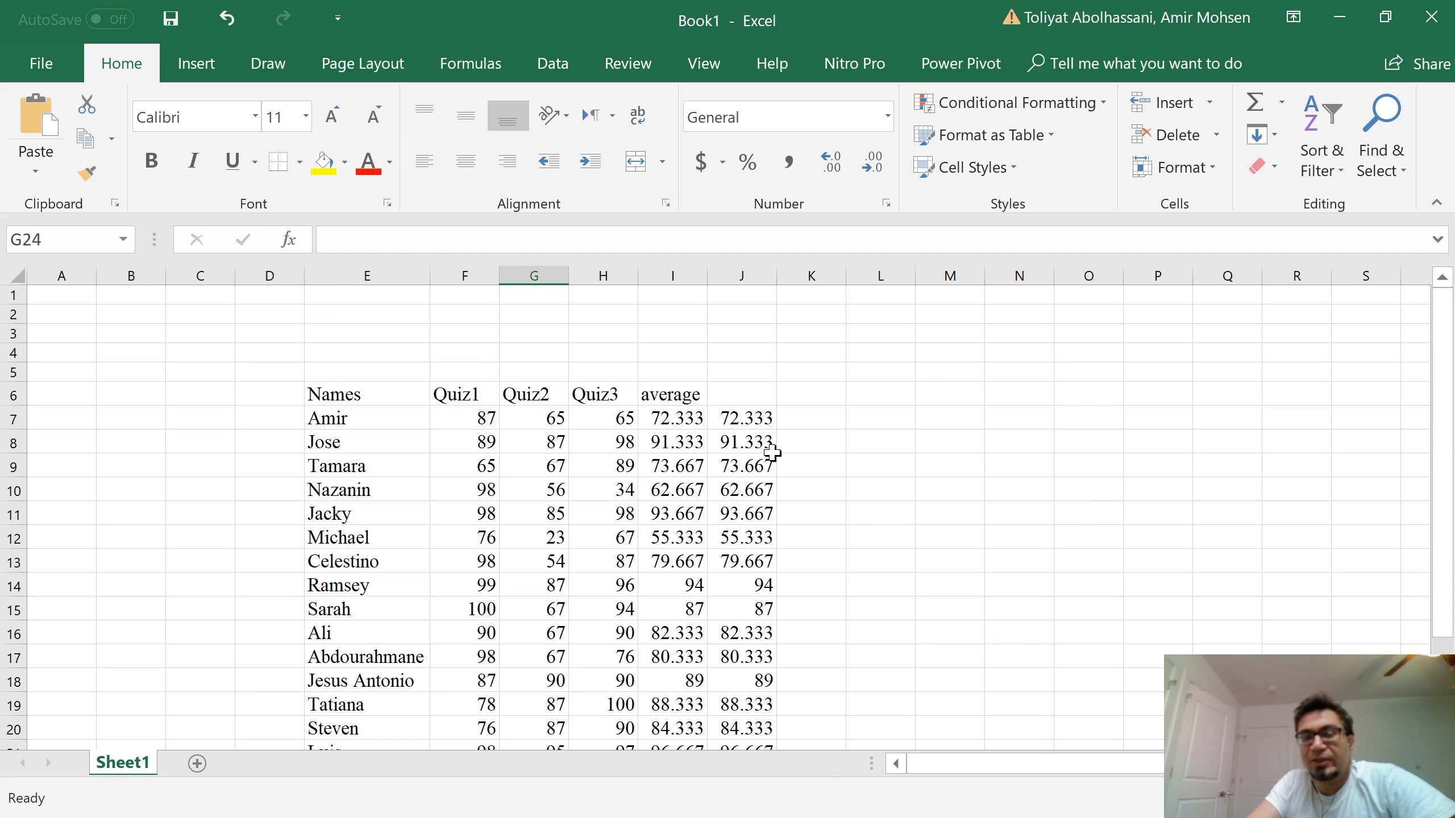
pyautogui.scroll(-1, 770, 530)
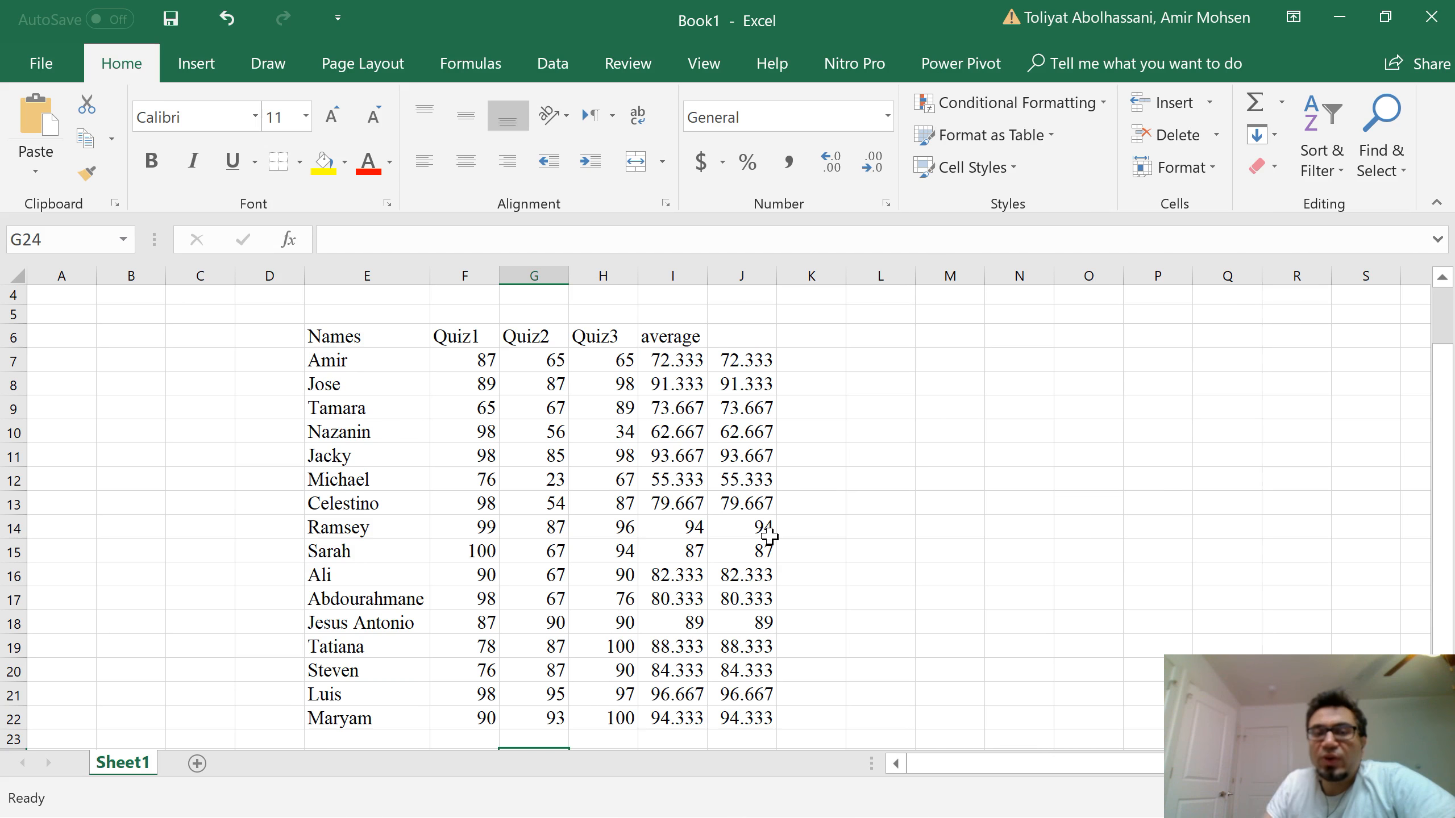
pyautogui.scroll(-2, 896, 57)
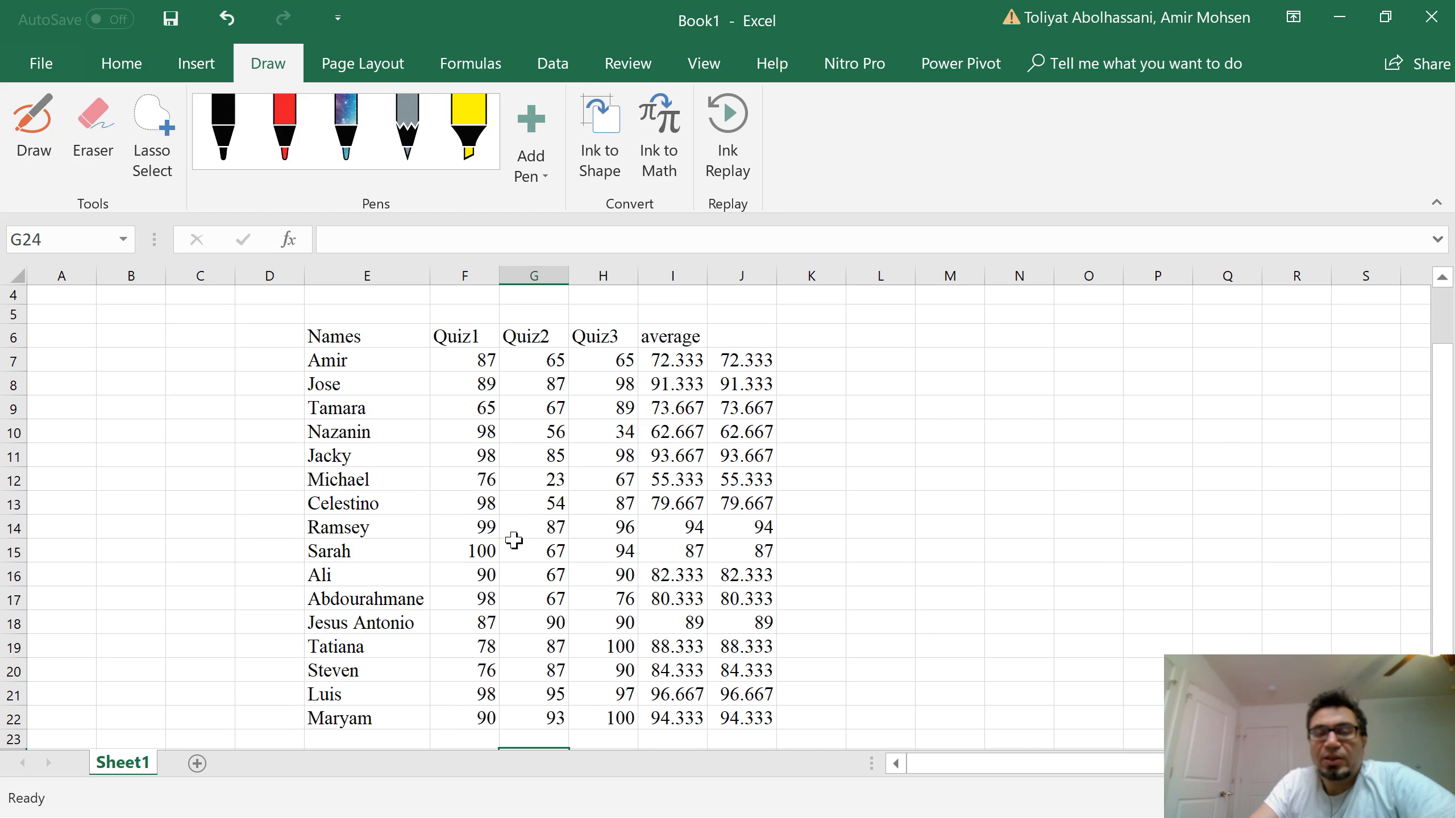
pyautogui.scroll(1, 508, 552)
pyautogui.scroll(-2, 518, 572)
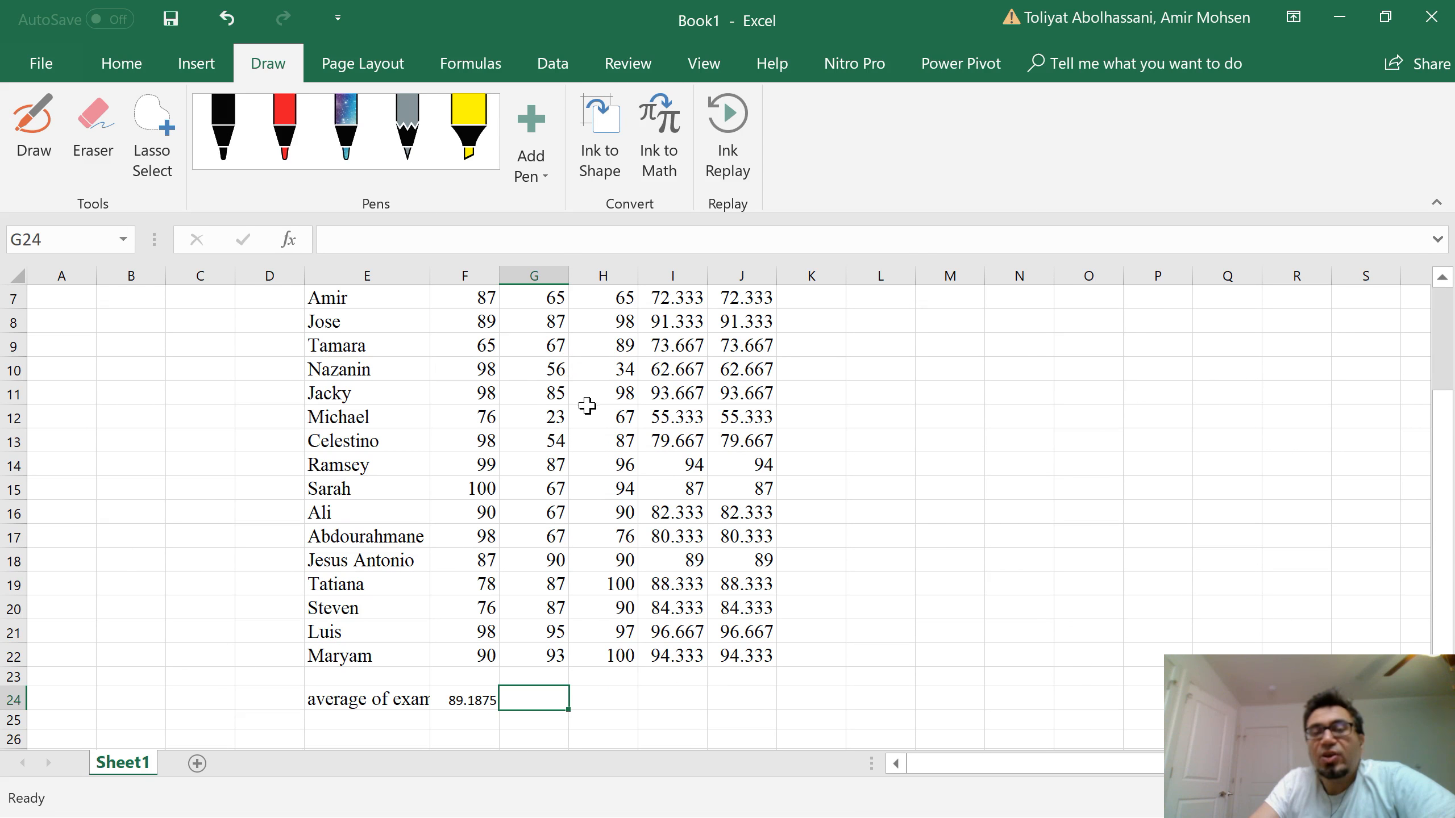
pyautogui.scroll(1, 610, 498)
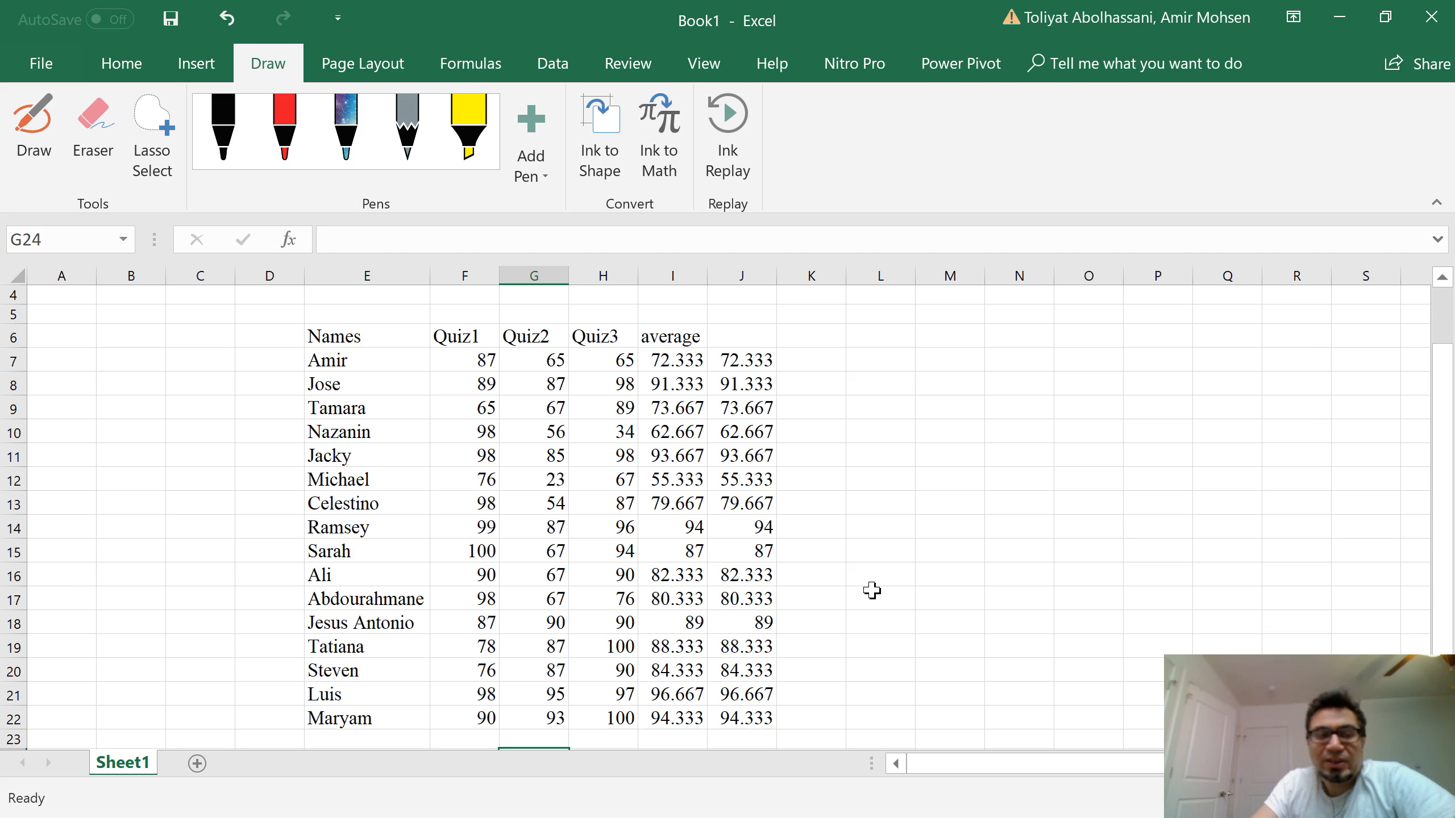
pyautogui.scroll(-1, 593, 461)
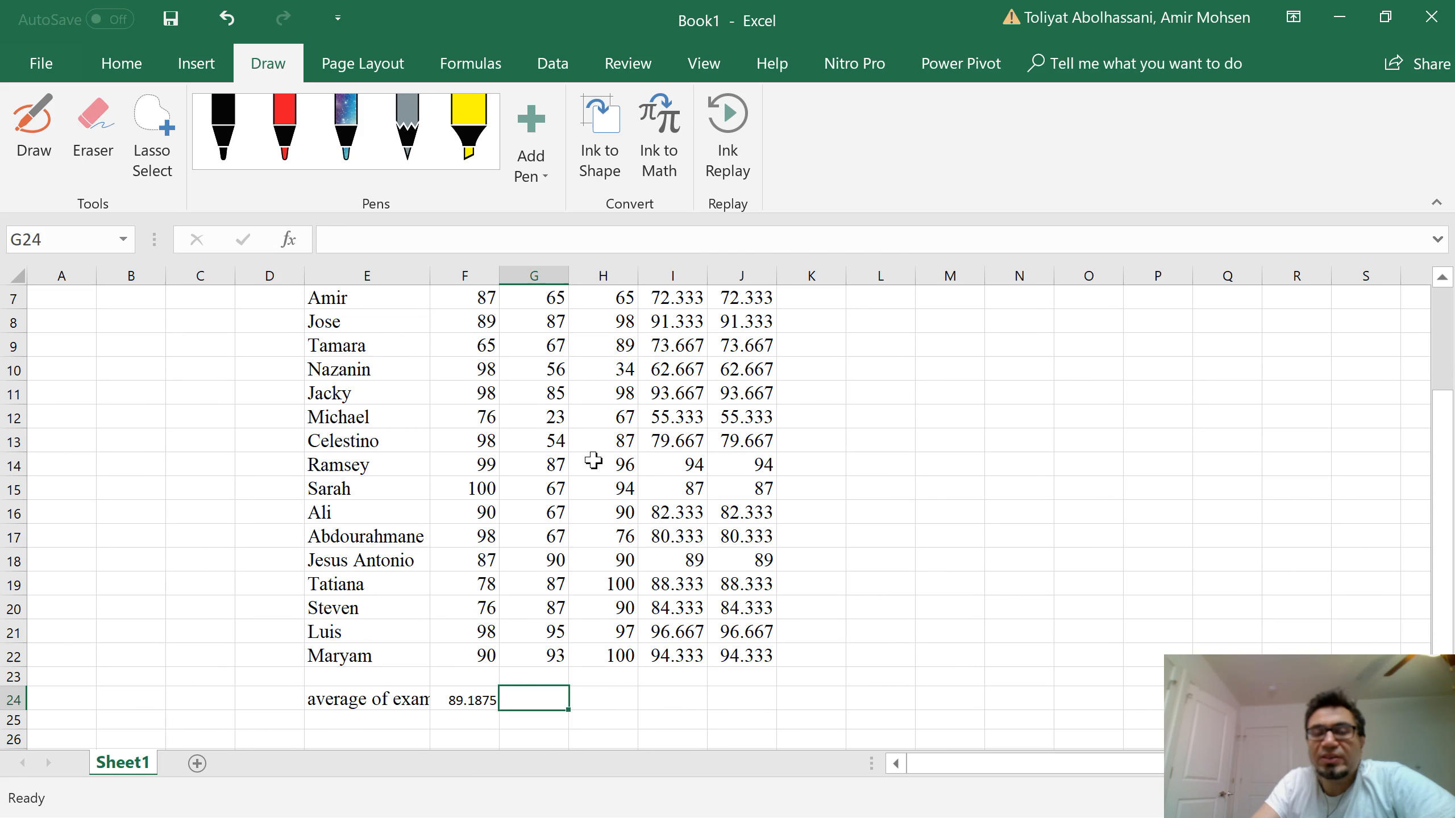
pyautogui.click(615, 721)
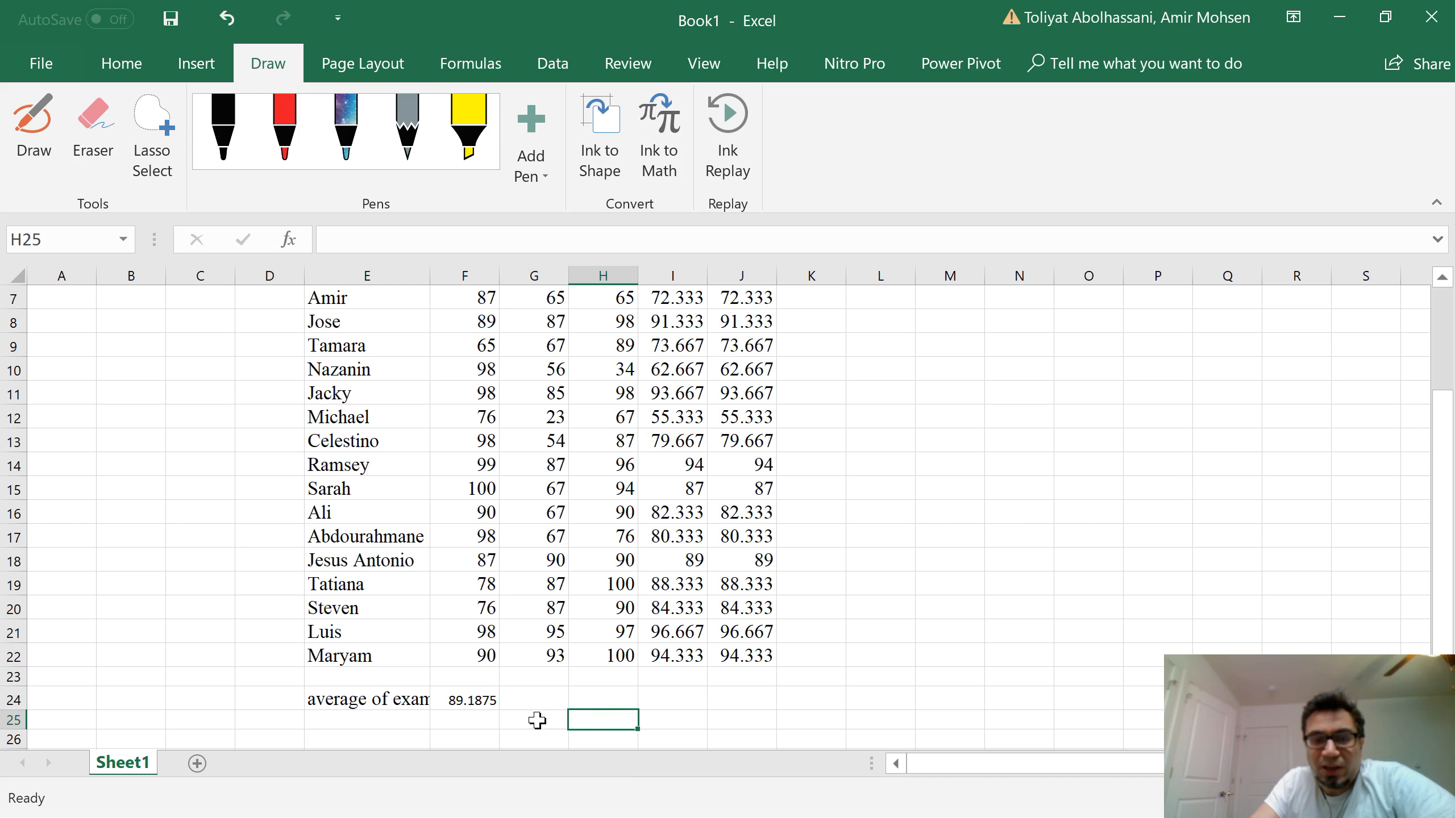
pyautogui.click(479, 700)
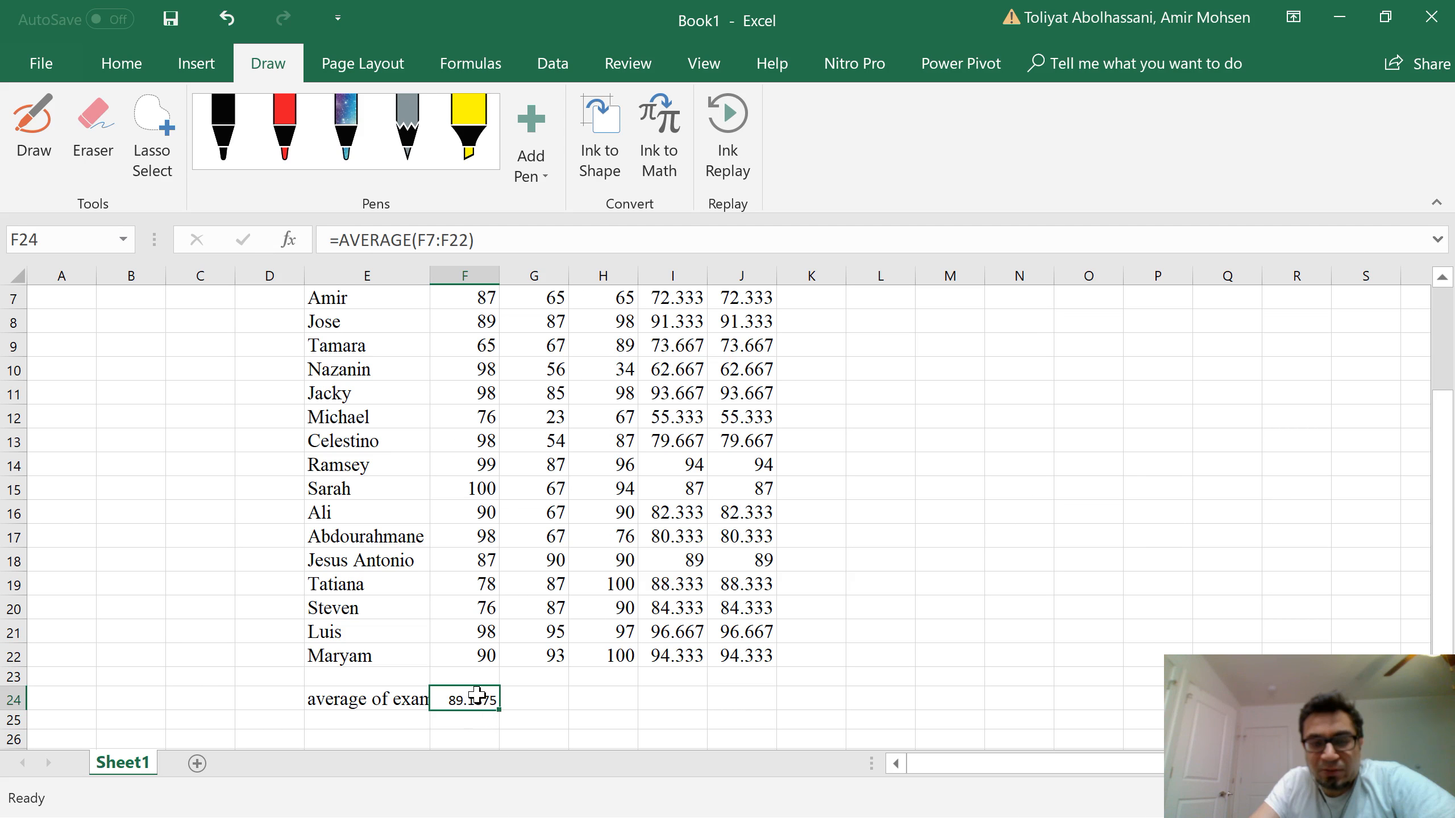
pyautogui.click(535, 699)
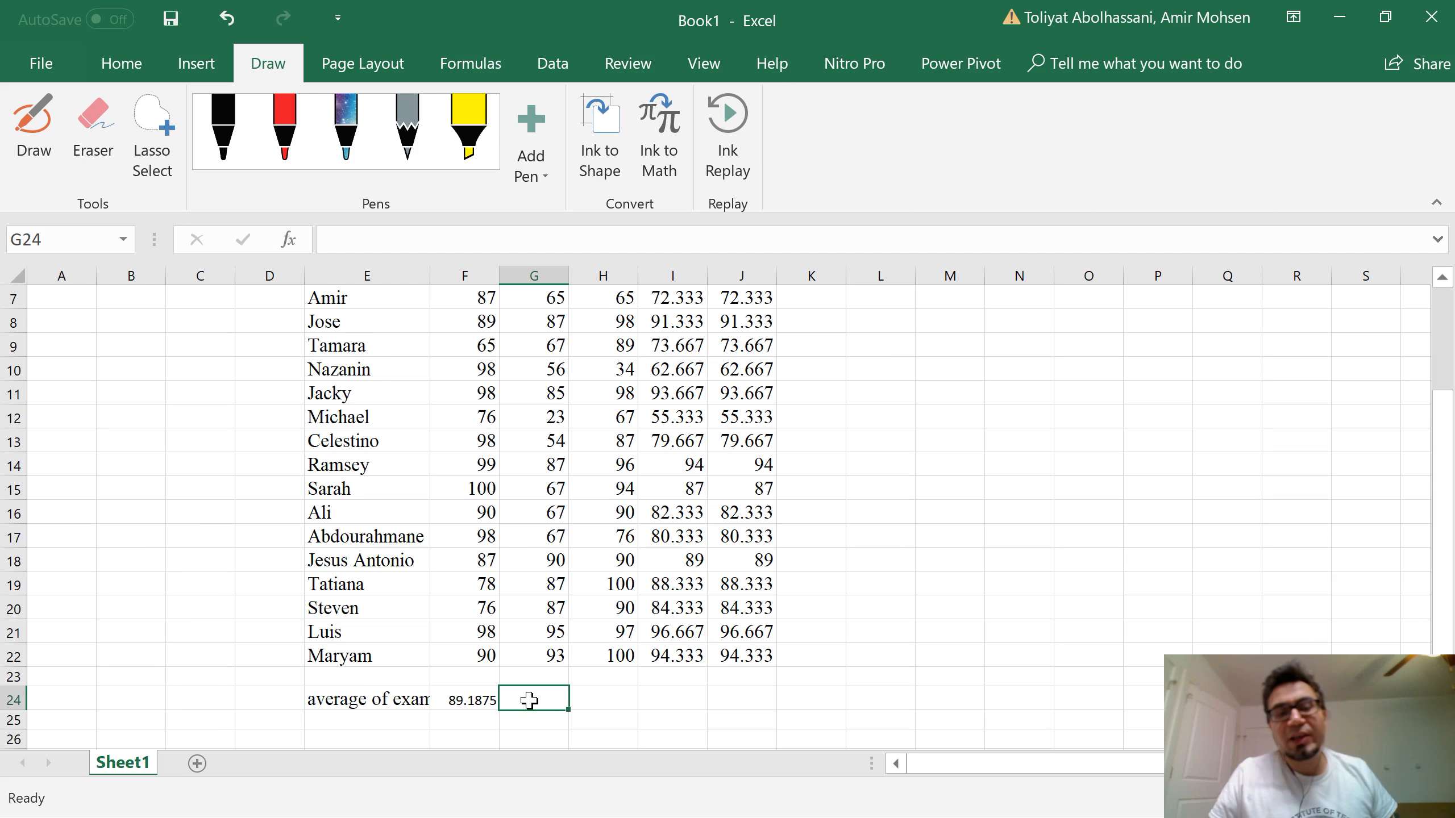
# Step: Fill the Quiz1 average formula from F24 across through H24 for Quiz2 and Quiz3
pyautogui.click(491, 700)
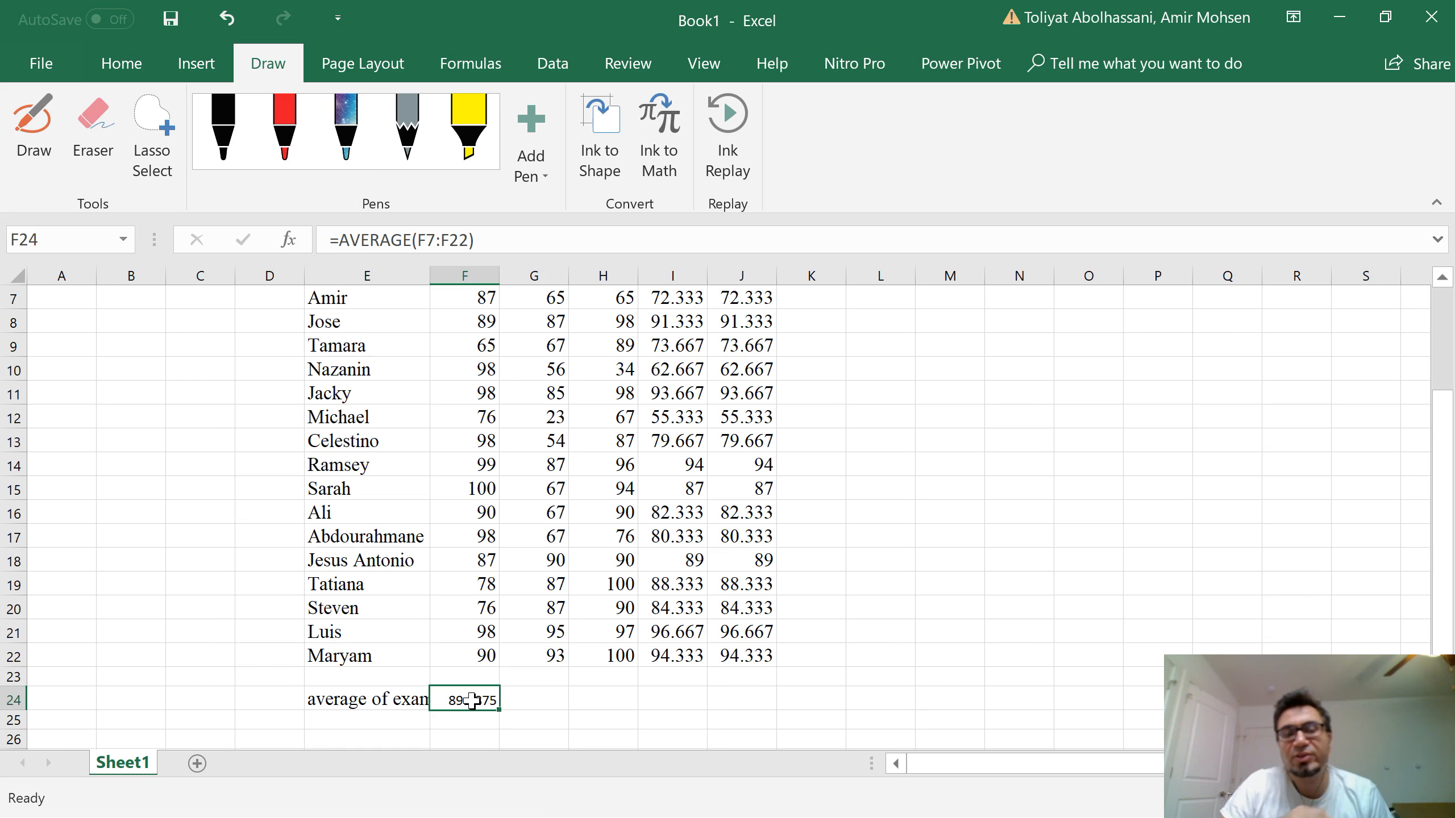
pyautogui.scroll(2, 567, 667)
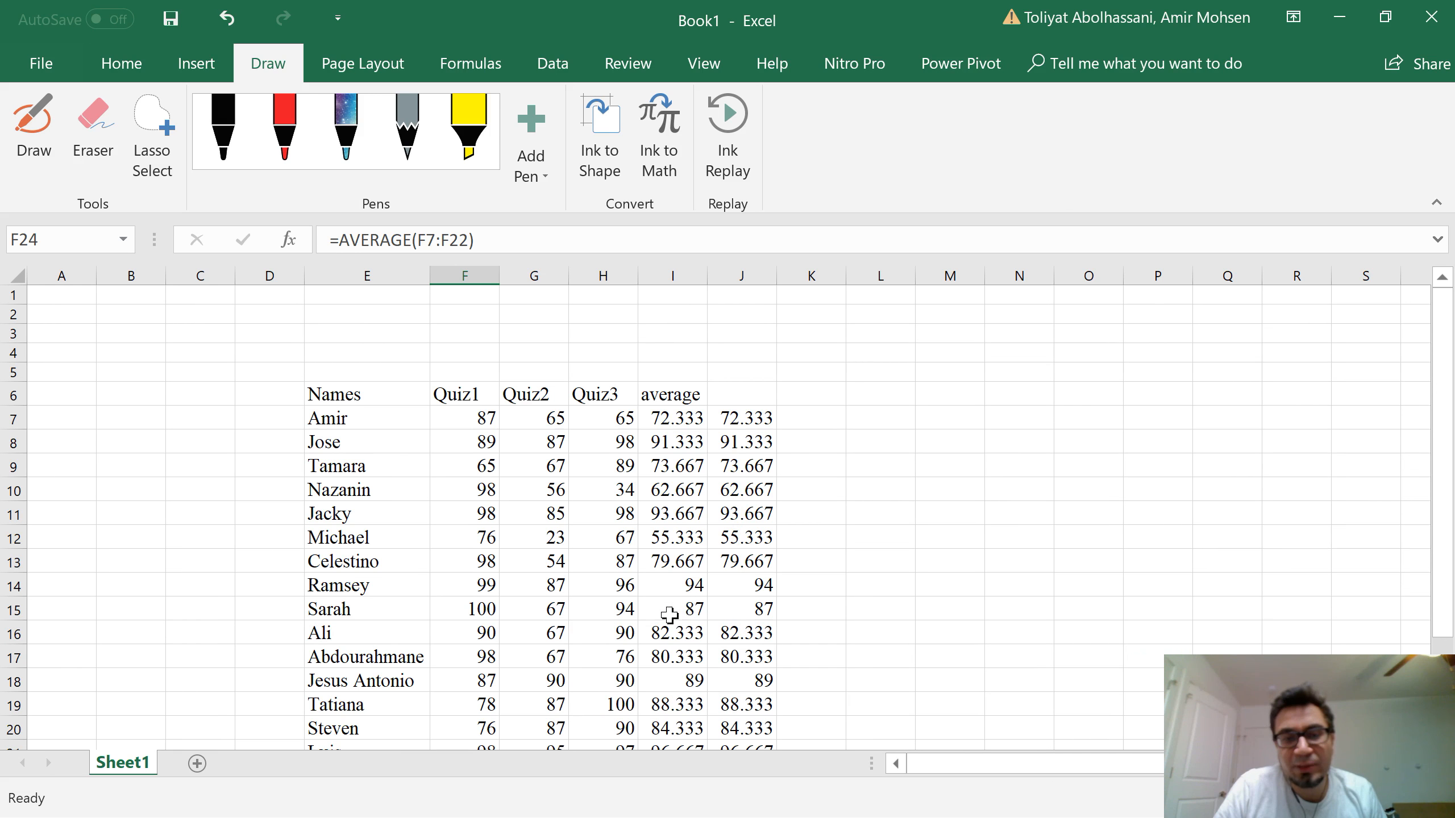
pyautogui.scroll(-2, 665, 619)
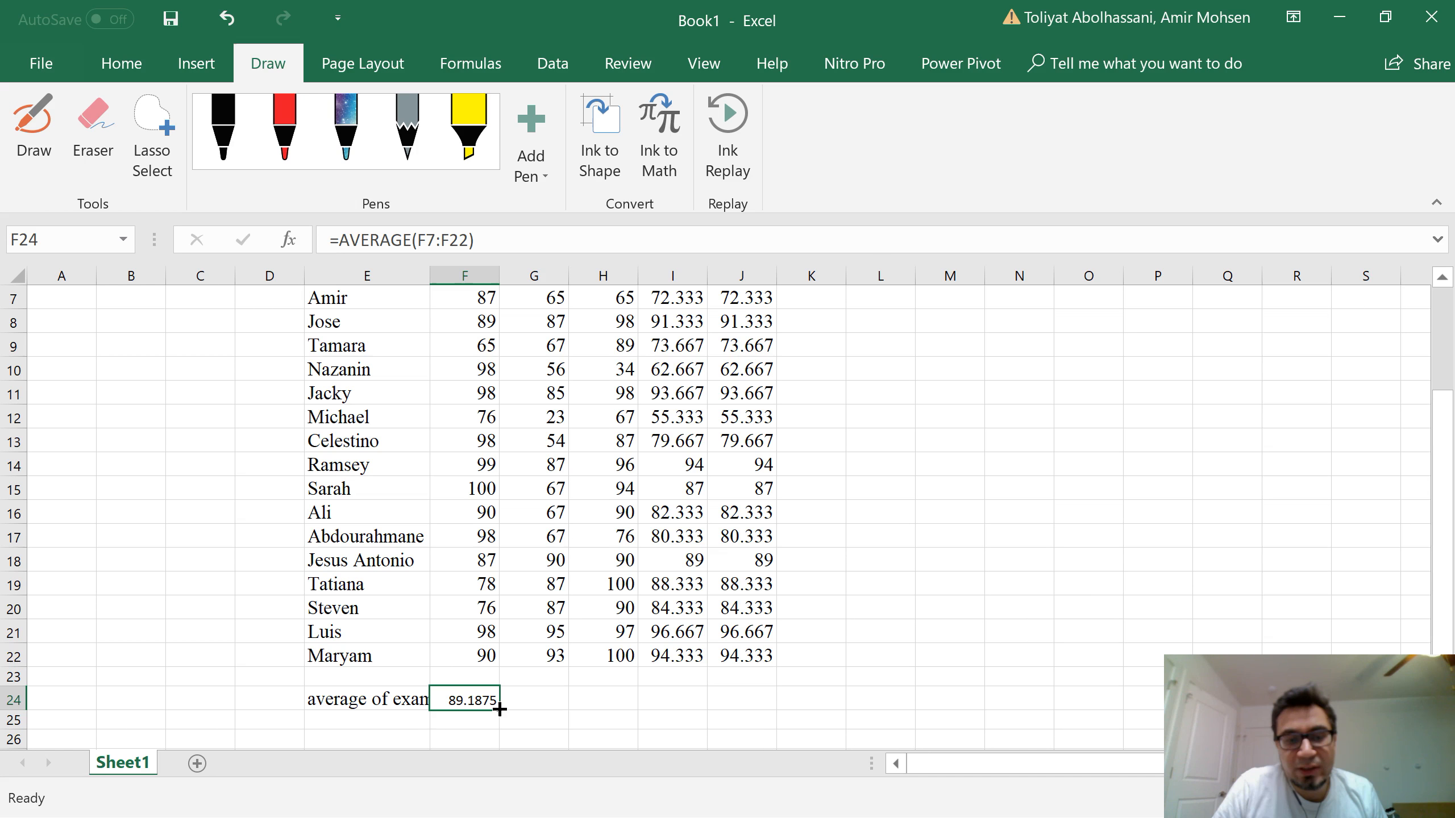
pyautogui.moveTo(499, 709); pyautogui.dragTo(646, 700)
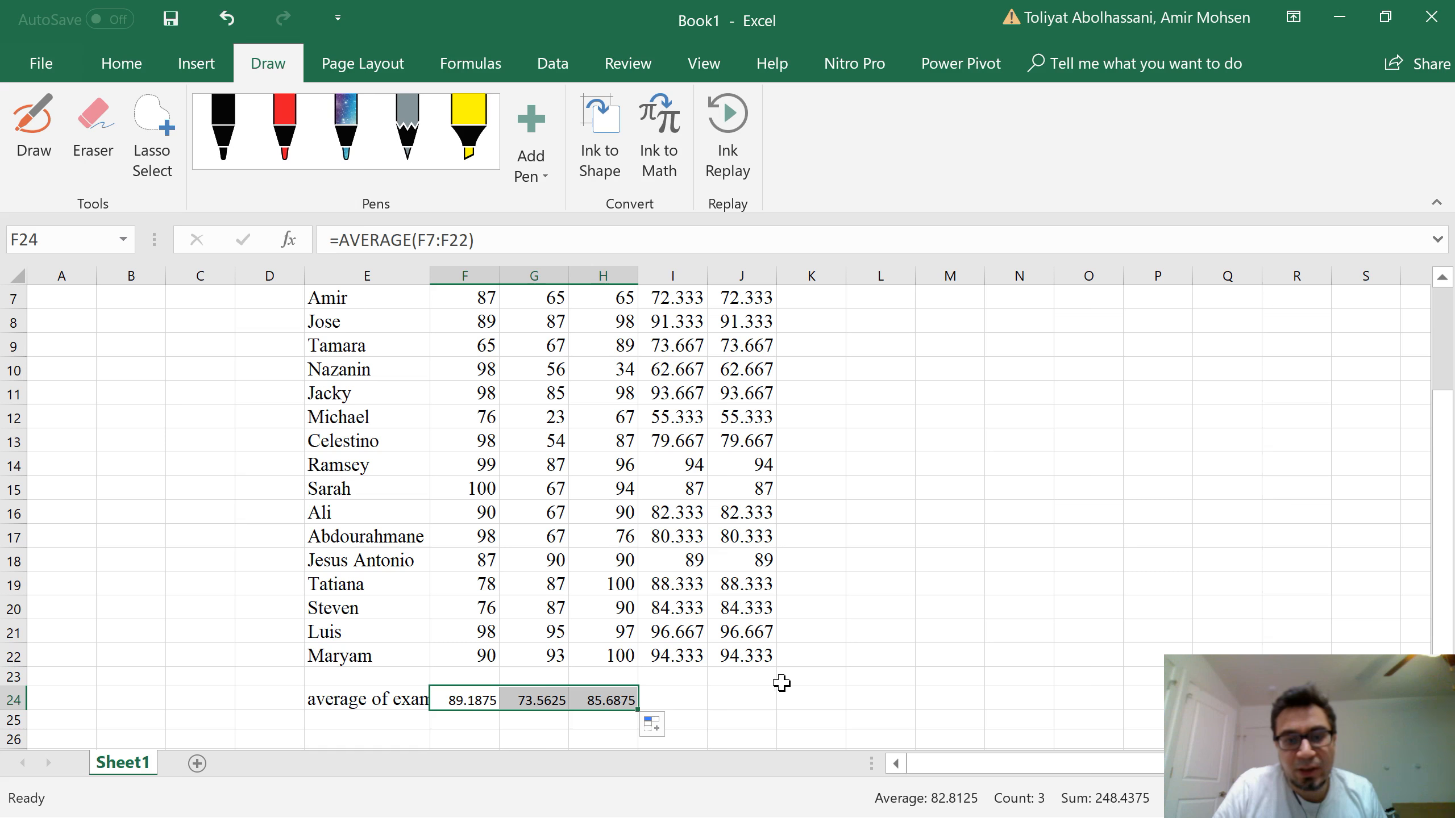
# Step: Check the average formulas in G24, F24 and H24 against their quiz columns and headers
pyautogui.click(528, 701)
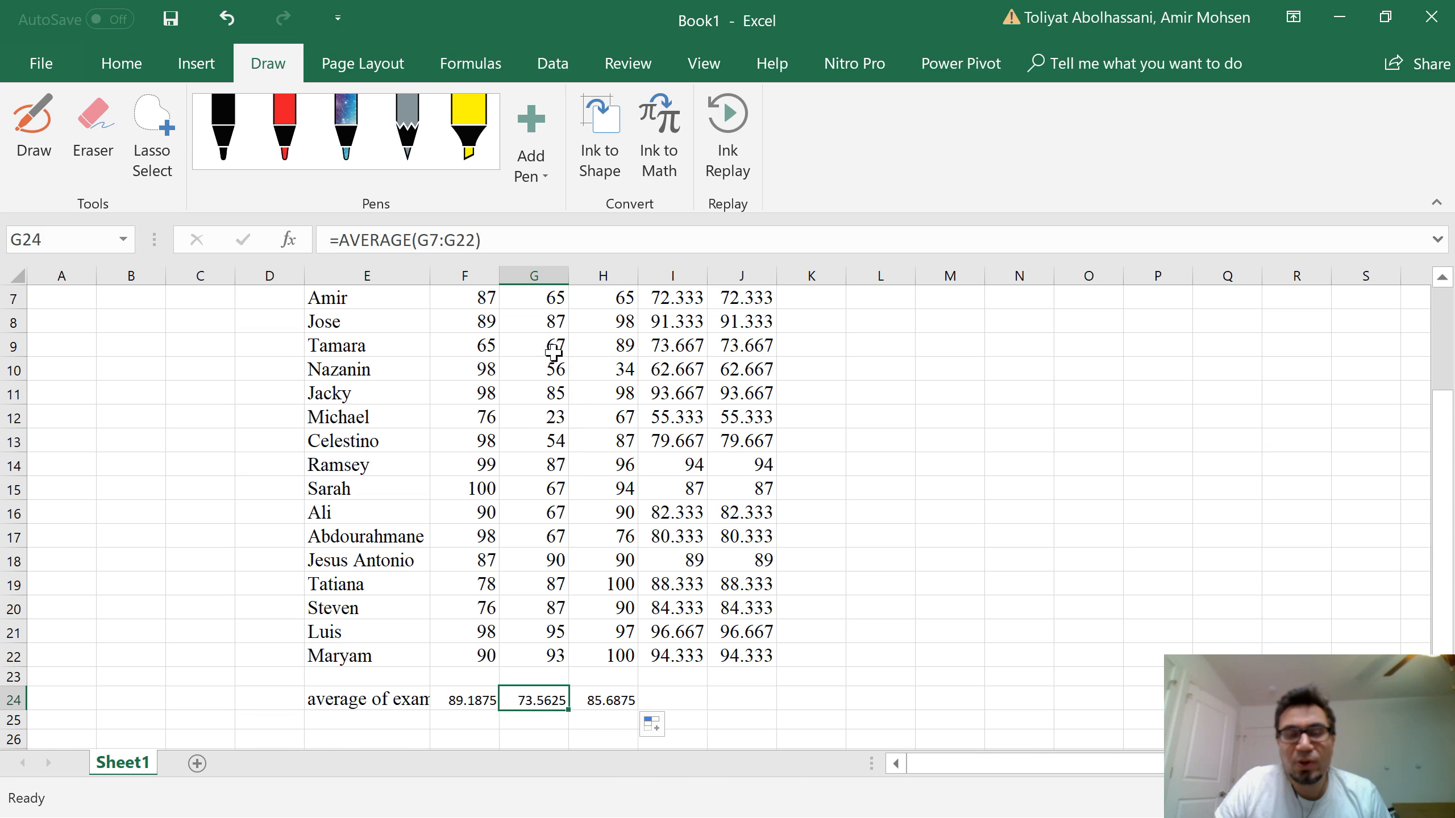
pyautogui.scroll(1, 520, 422)
pyautogui.scroll(1, 435, 494)
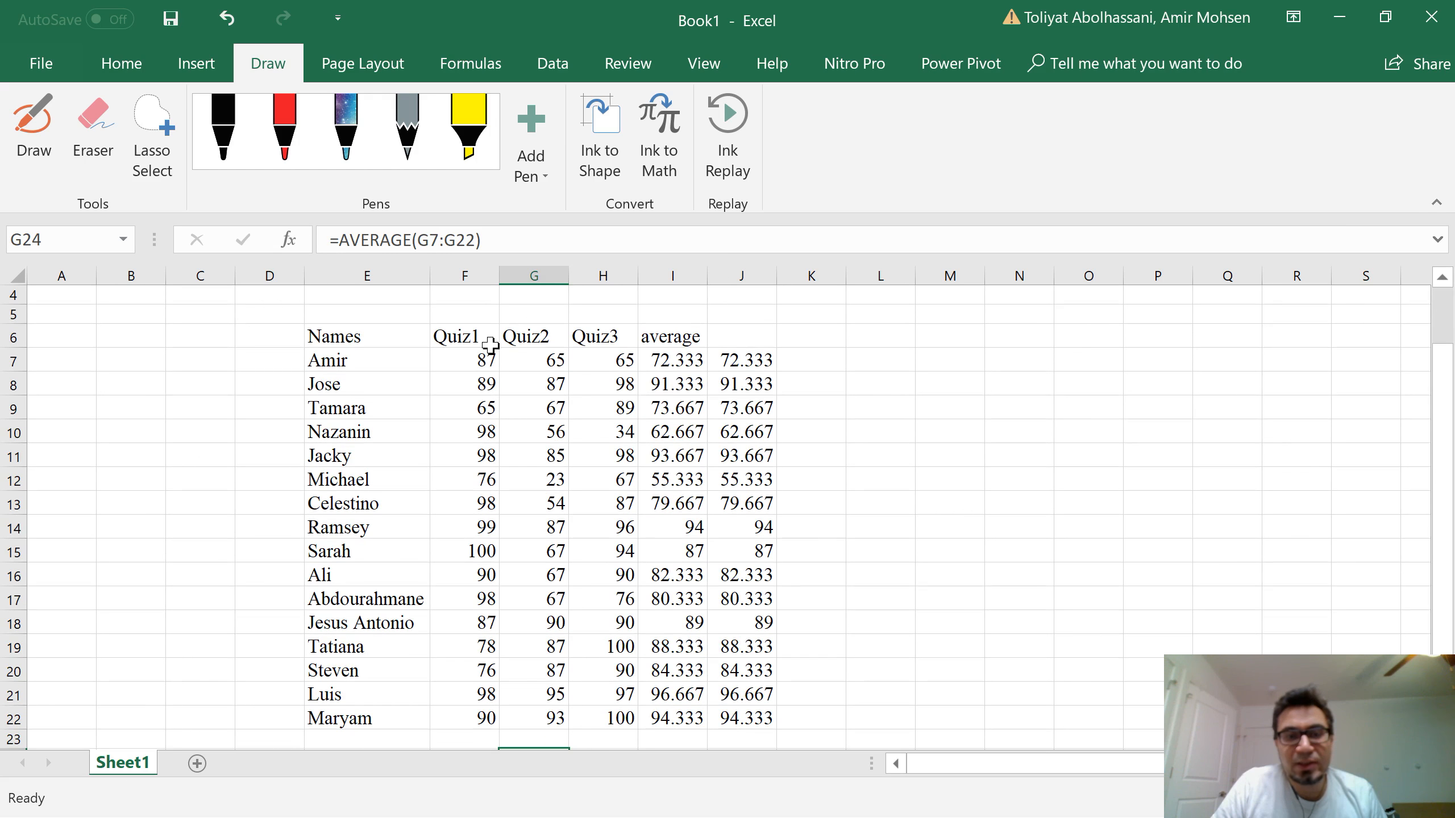
pyautogui.click(474, 342)
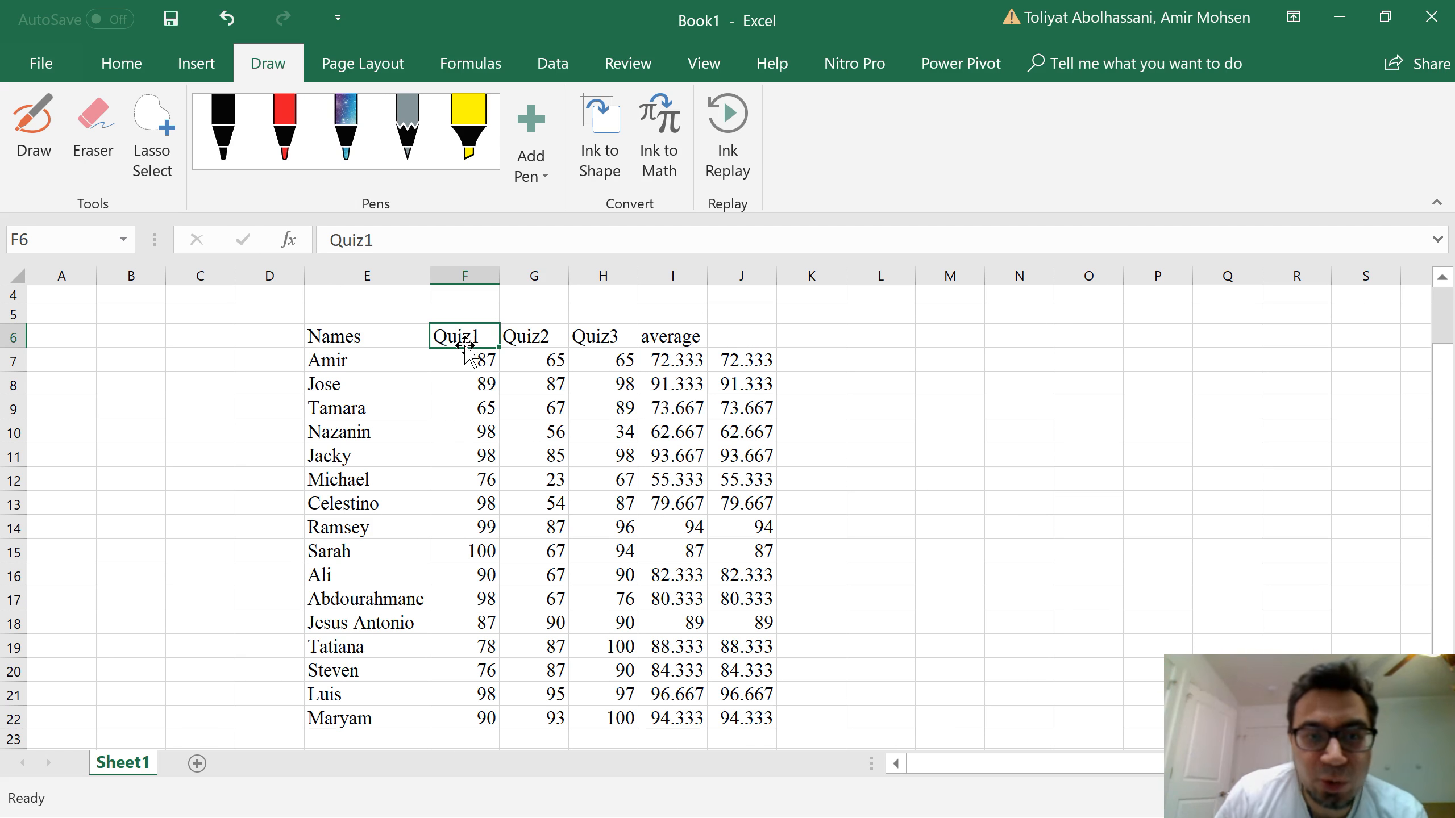
pyautogui.scroll(-2, 457, 401)
pyautogui.click(476, 630)
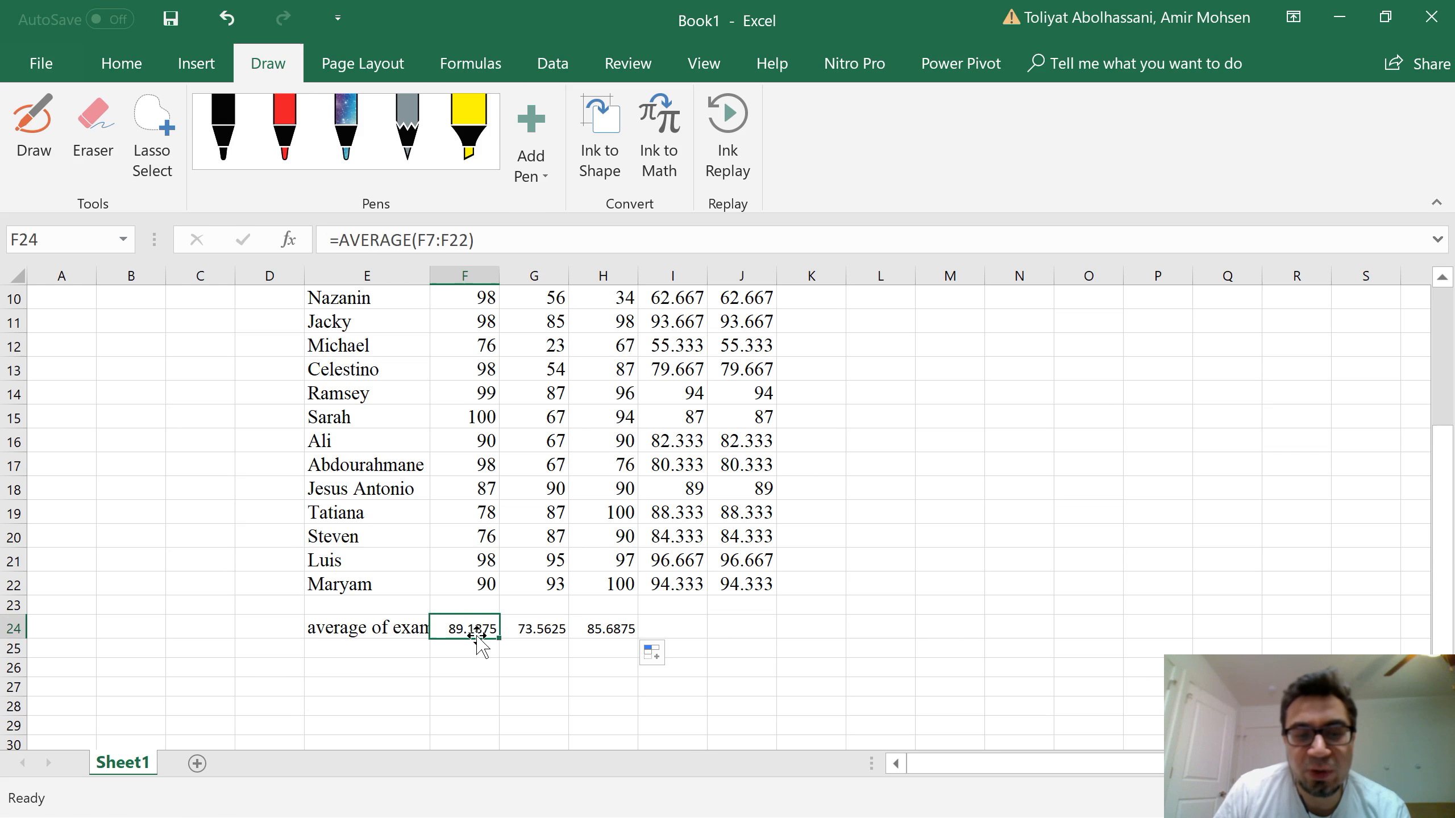
pyautogui.scroll(1, 584, 310)
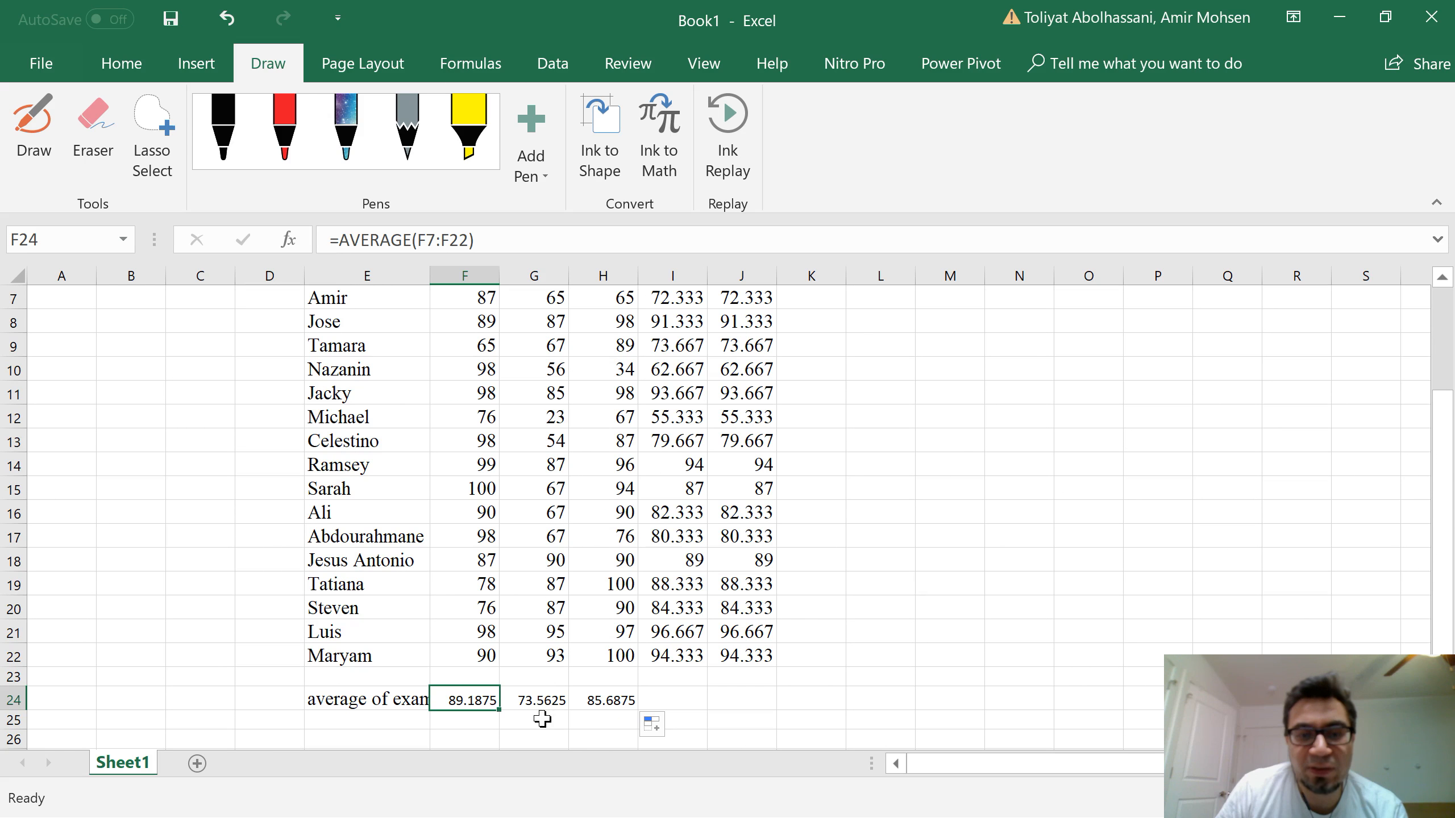
pyautogui.click(603, 707)
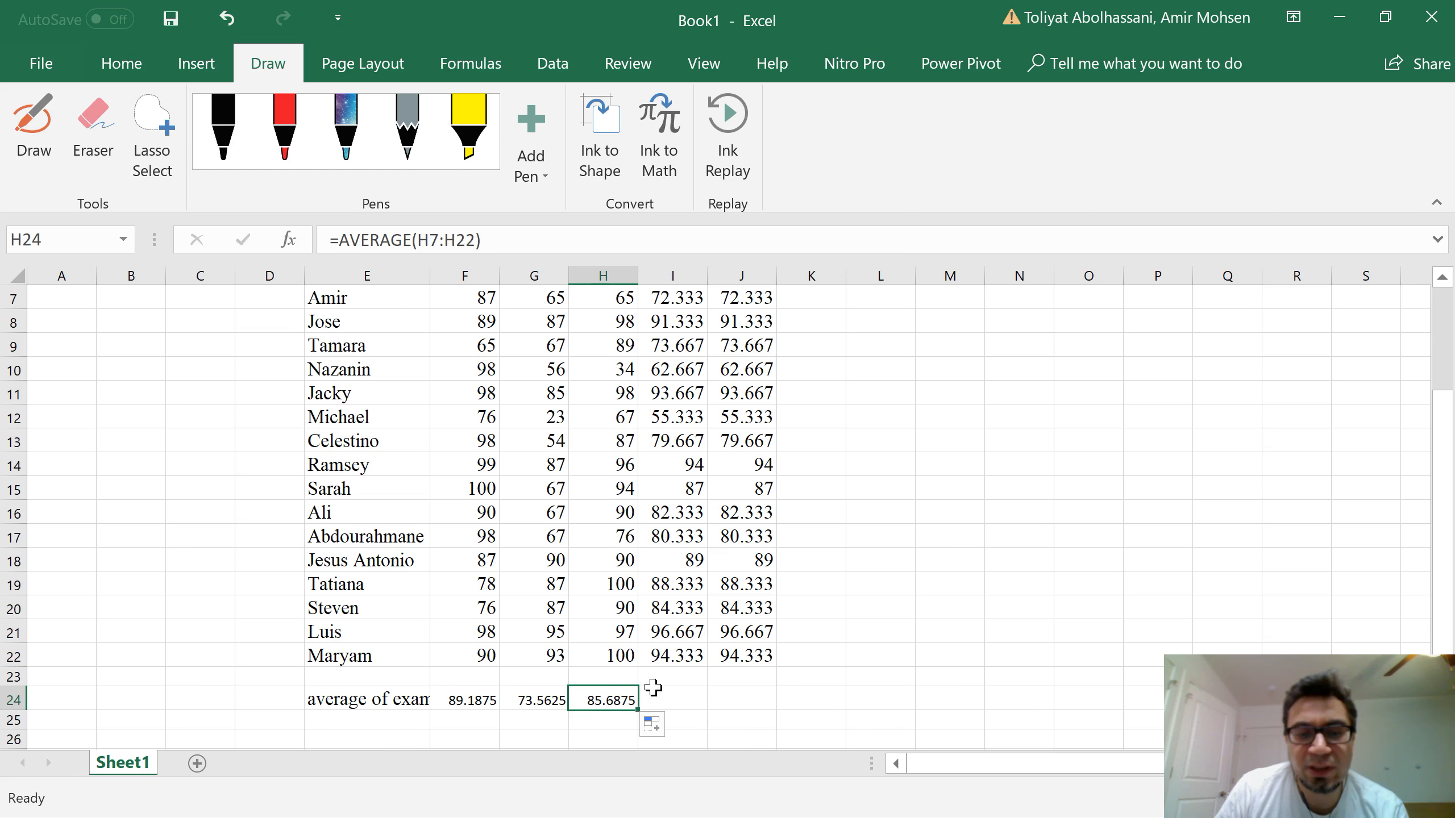